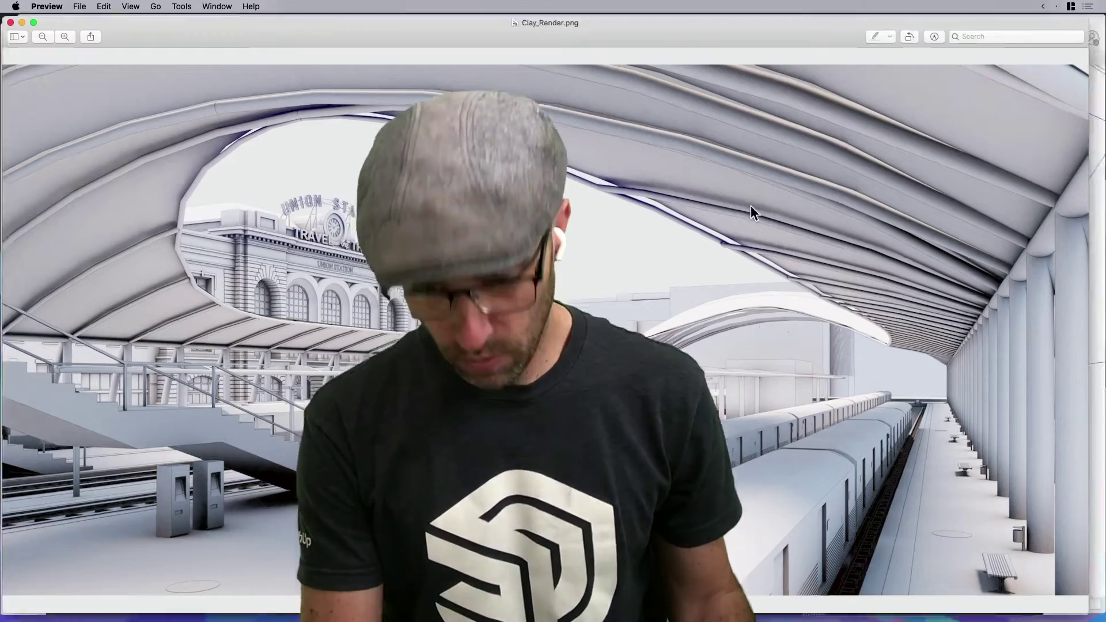
# Step: Compare the finished TrainStation_A.jpg reference image with the Clay_Render.png image
pyautogui.hotkey('ctrl', 'Up')
pyautogui.click(288, 481)
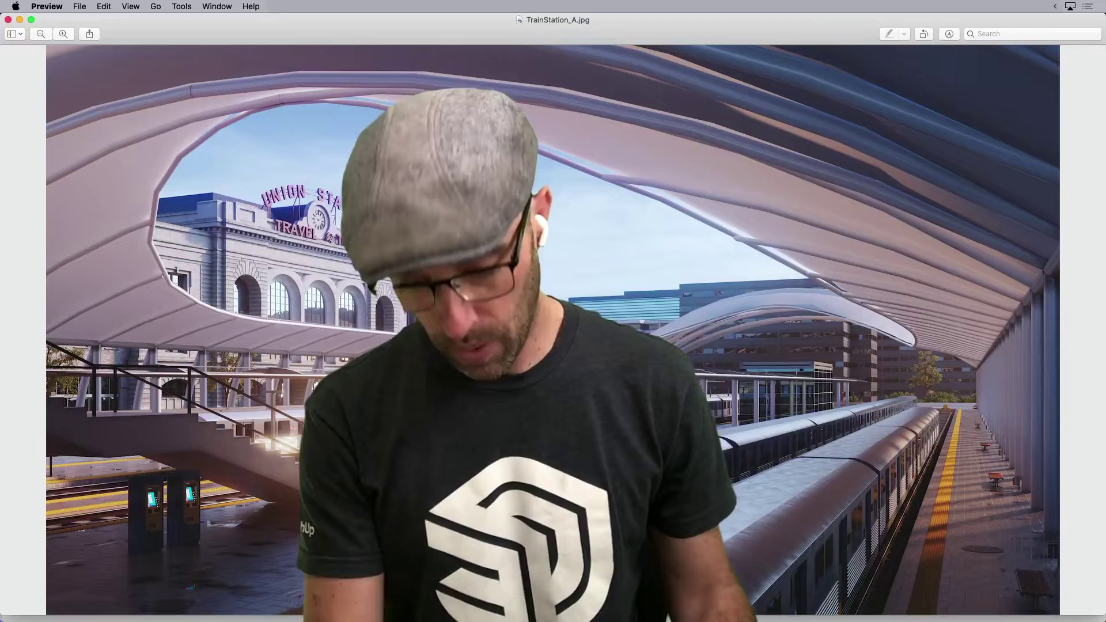
pyautogui.hotkey('ctrl', 'Up')
pyautogui.click(392, 323)
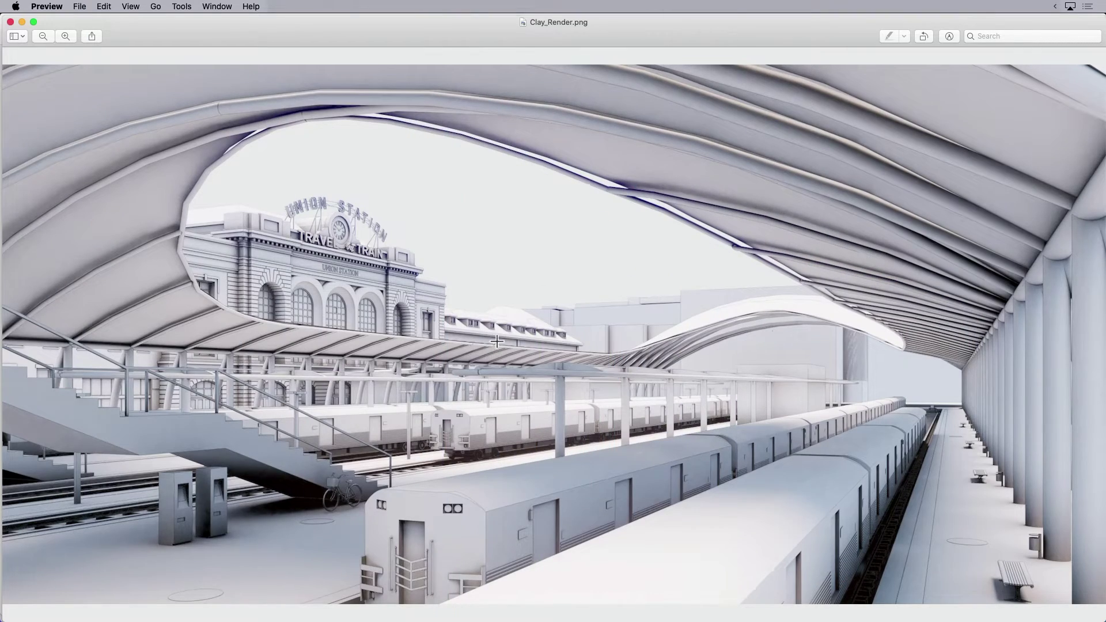
# Step: Switch to the SketchUp train station model and open the Material Override options in the V-Ray render settings
pyautogui.hotkey('ctrl', 'Up')
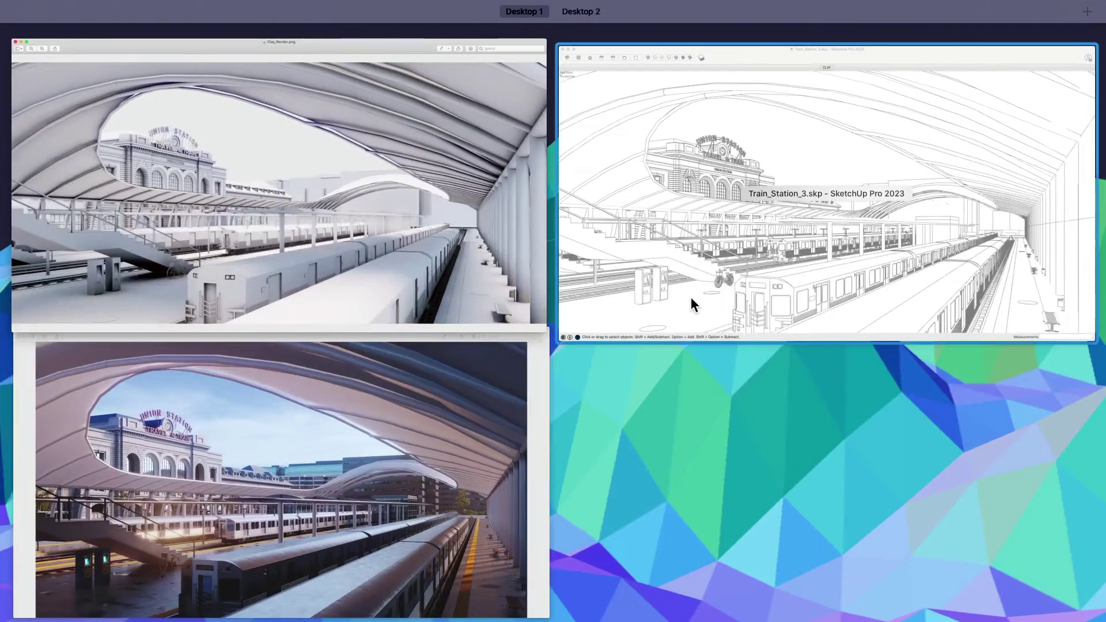
pyautogui.click(690, 297)
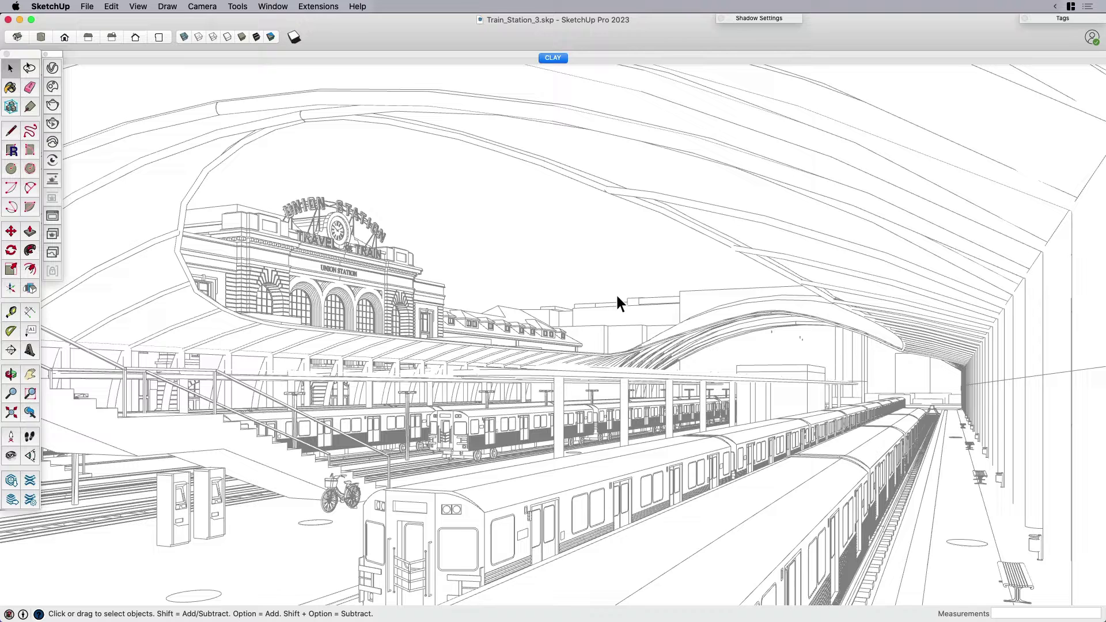
pyautogui.click(52, 68)
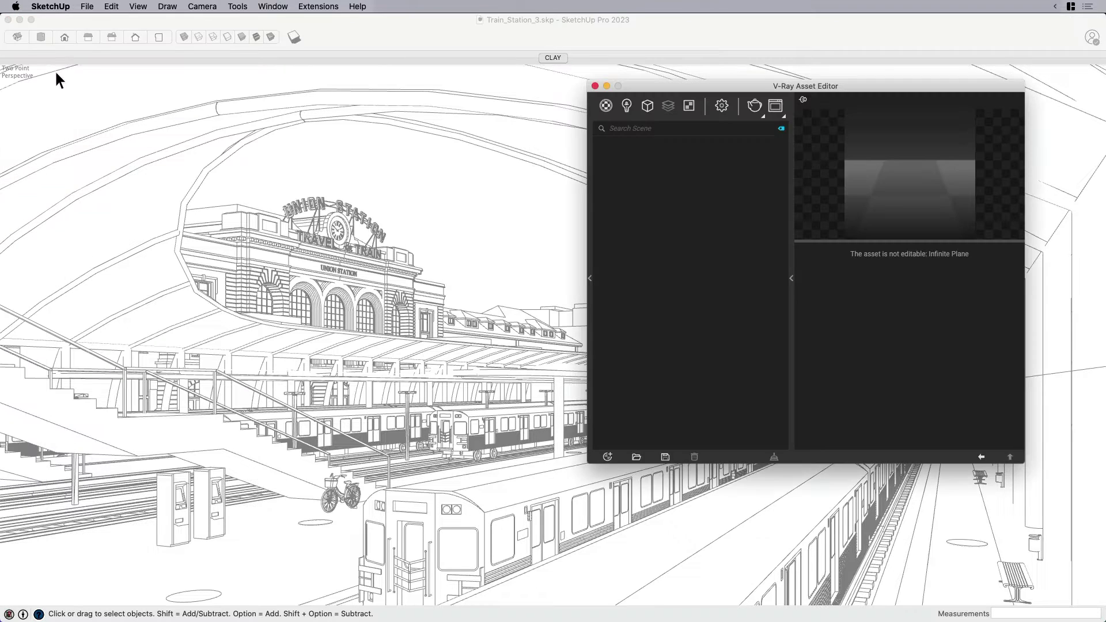
pyautogui.click(727, 108)
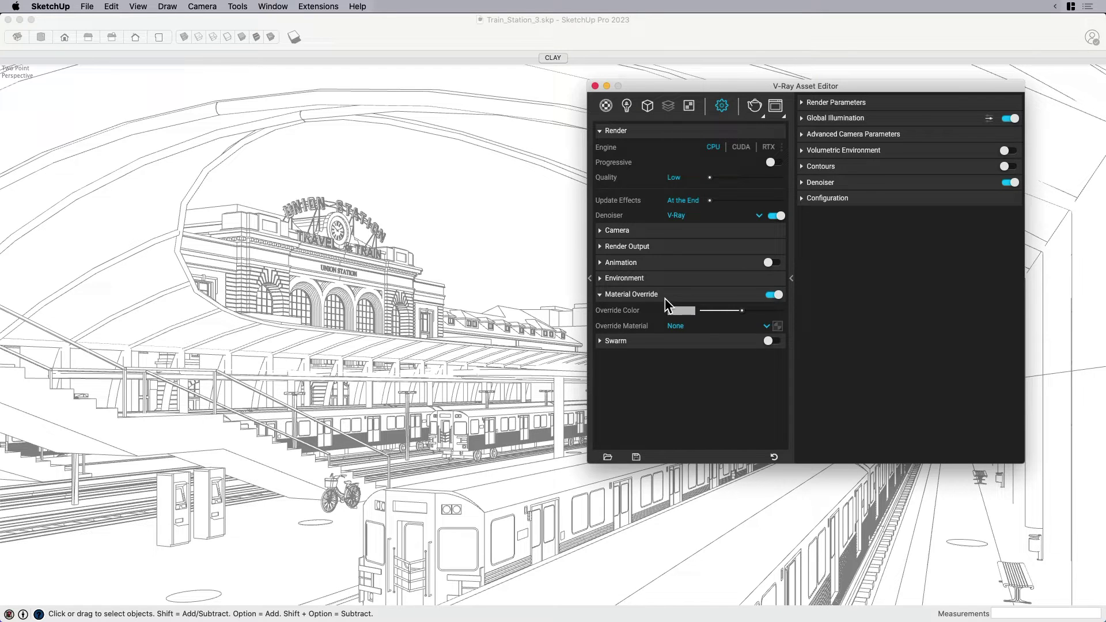
pyautogui.click(773, 294)
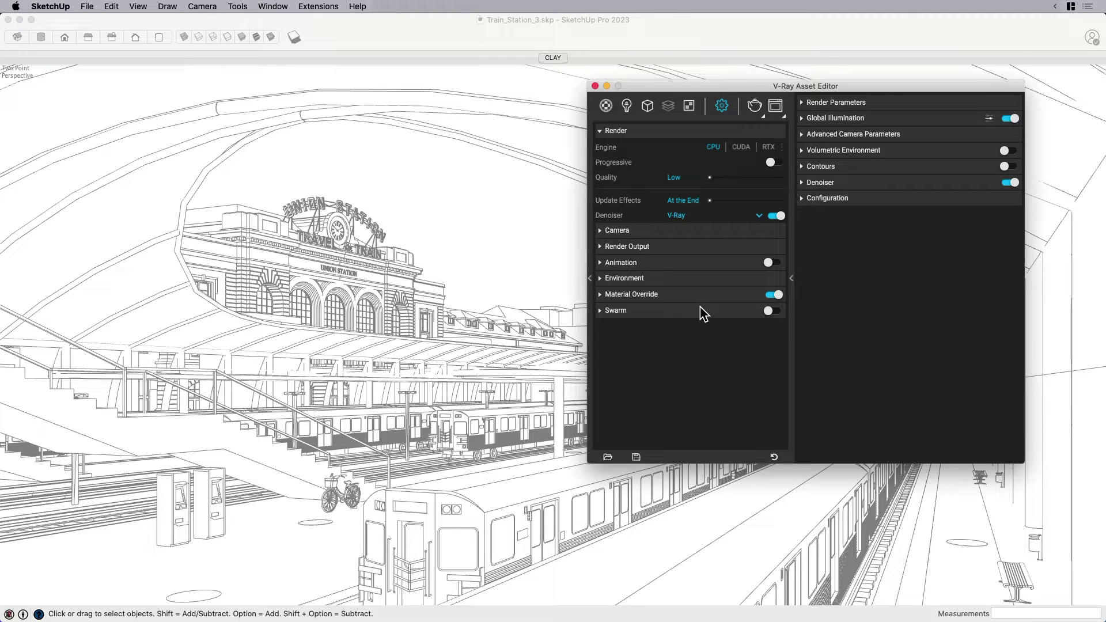
pyautogui.click(663, 296)
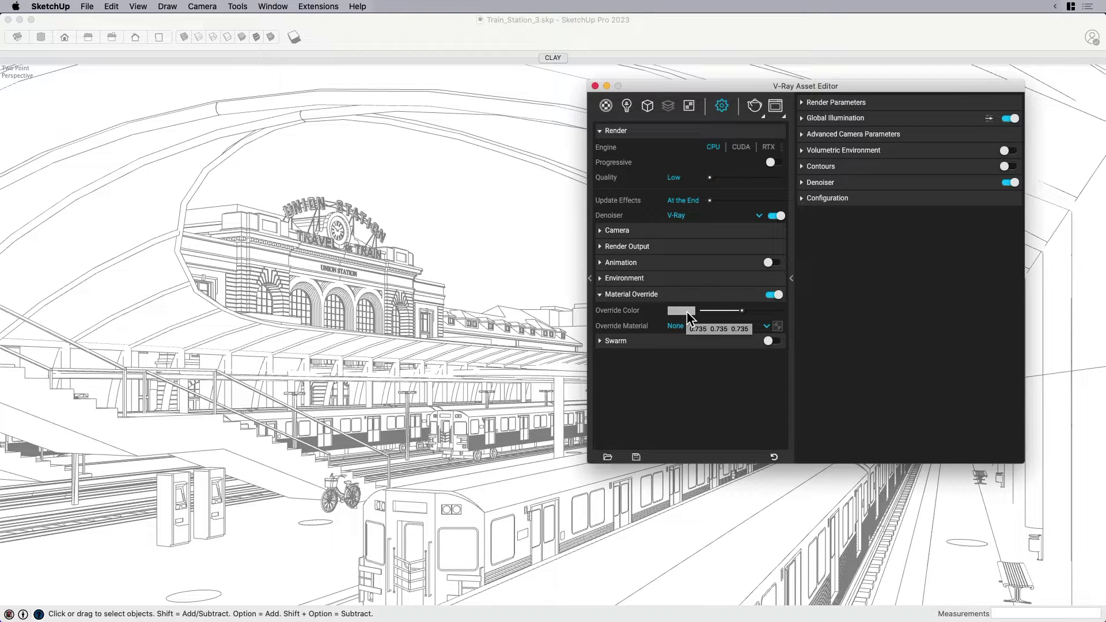
# Step: Render the train station scene with the material override and place the V-Ray Frame Buffer beside the Asset Editor
pyautogui.click(524, 245)
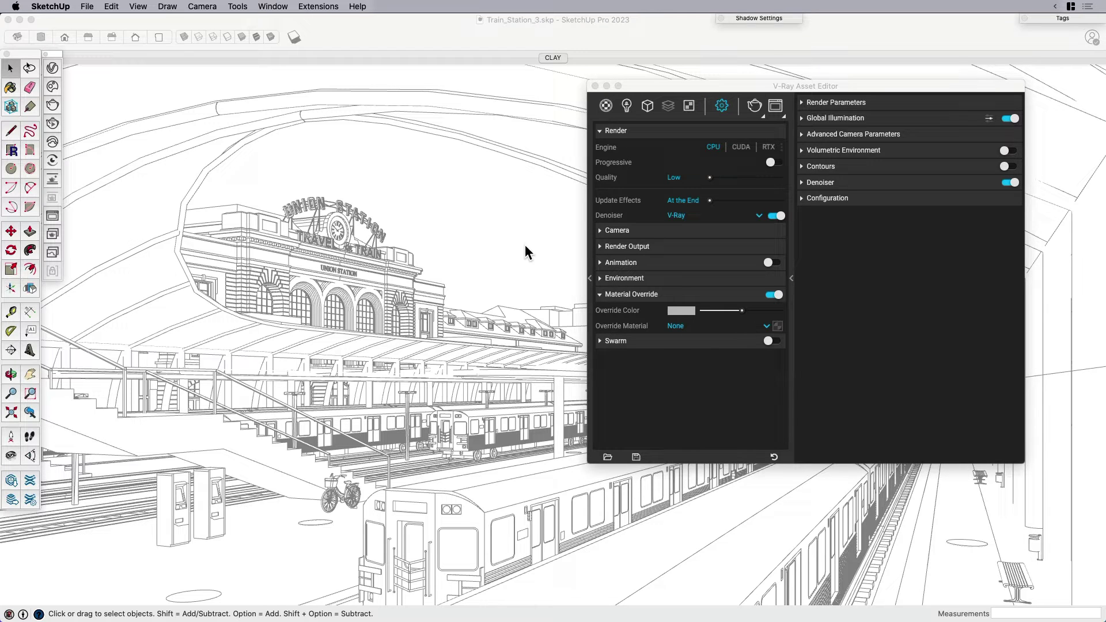
pyautogui.moveTo(684, 86)
pyautogui.mouseDown()
pyautogui.moveTo(769, 141)
pyautogui.moveTo(874, 143)
pyautogui.mouseUp()
pyautogui.click(244, 158)
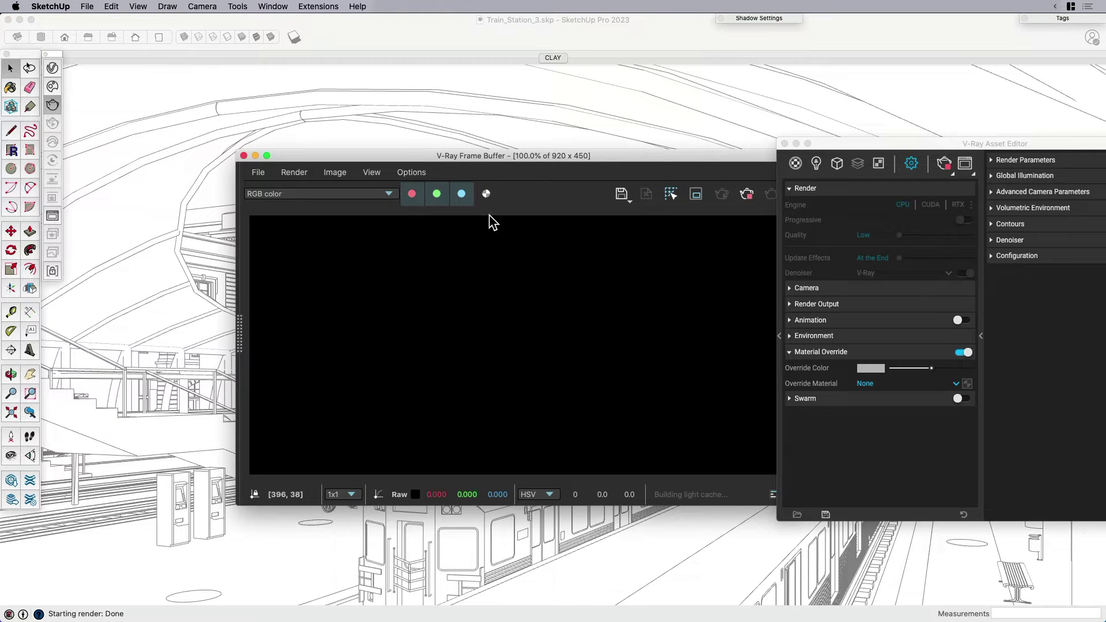
pyautogui.moveTo(539, 163); pyautogui.dragTo(428, 153)
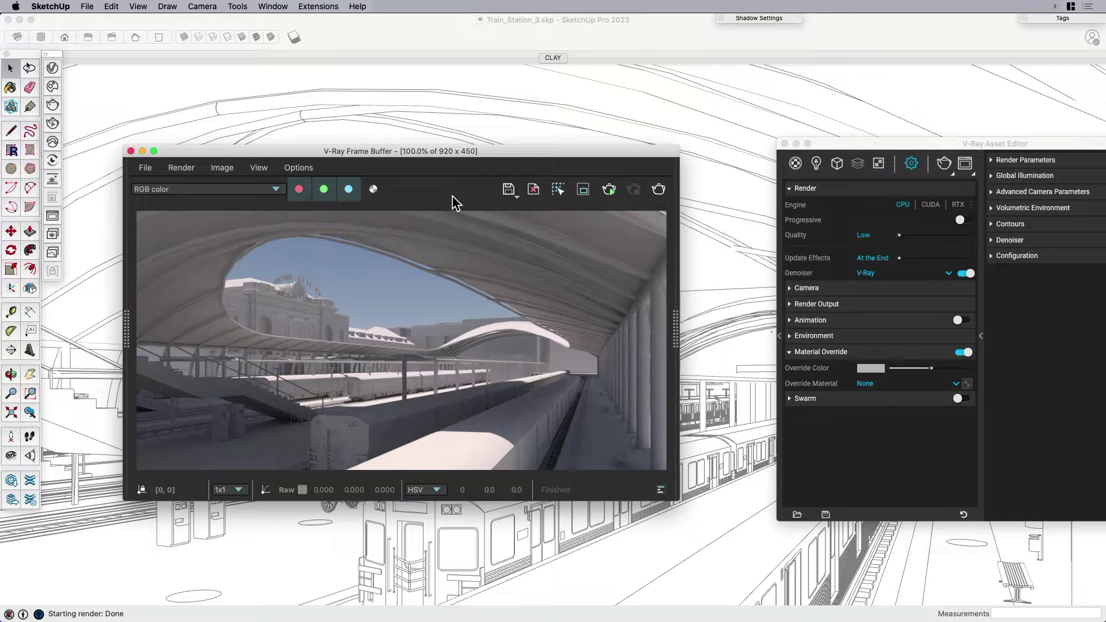
pyautogui.moveTo(476, 151); pyautogui.dragTo(460, 156)
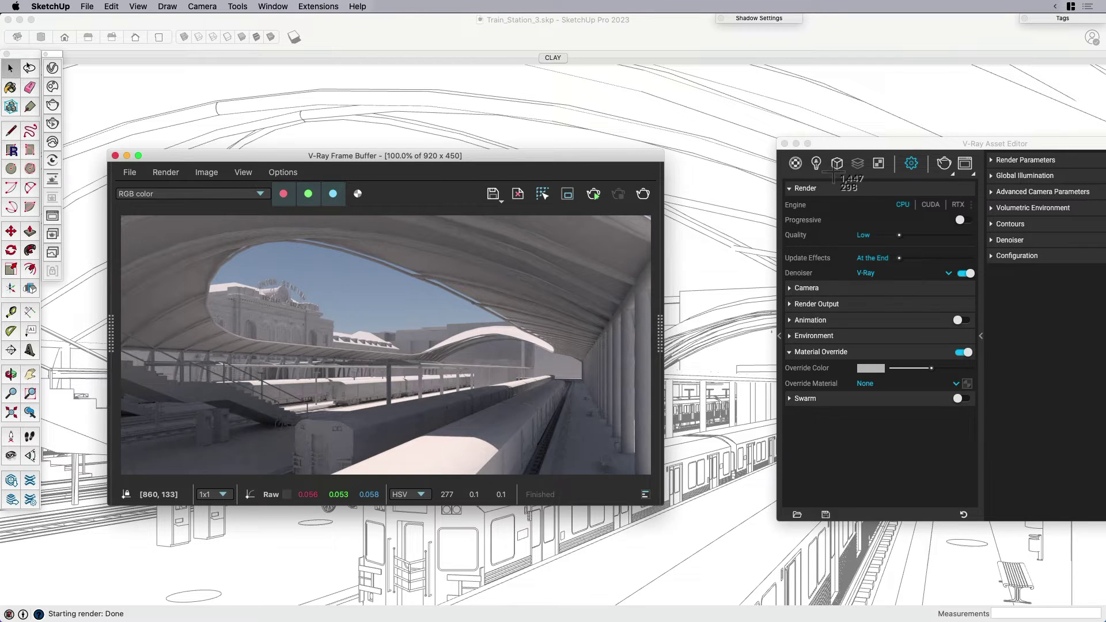
# Step: Capture a screenshot of a blank white area of the model view and expand the frame buffer's layer settings
pyautogui.moveTo(925, 77)
pyautogui.mouseDown()
pyautogui.moveTo(996, 111)
pyautogui.moveTo(993, 123)
pyautogui.mouseUp()
pyautogui.click(660, 331)
pyautogui.moveTo(824, 149); pyautogui.dragTo(908, 156)
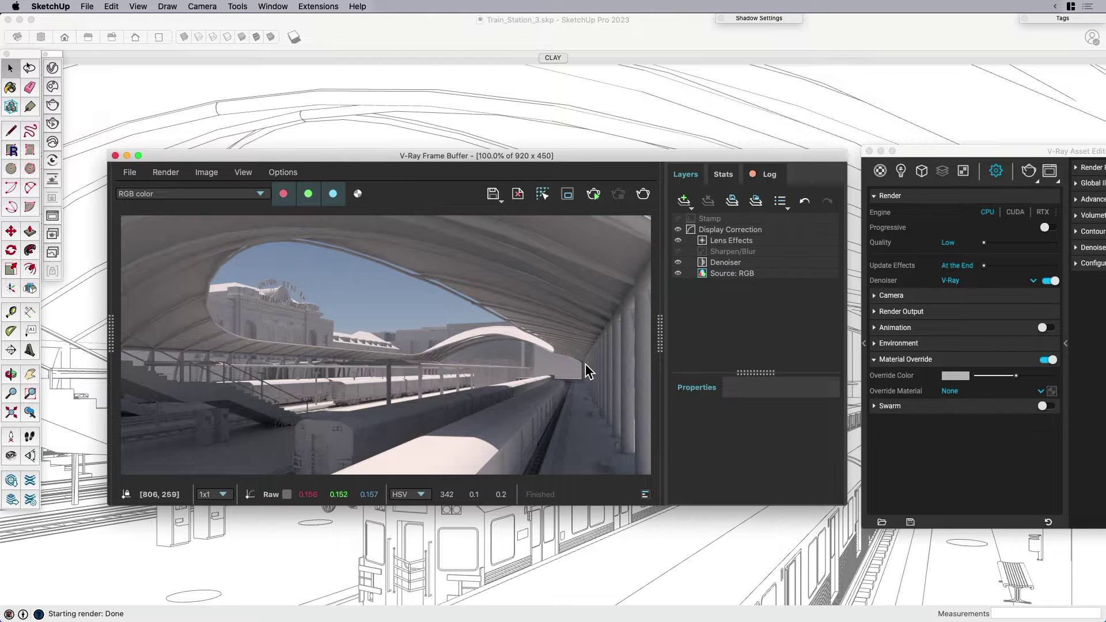
# Step: Add a Background layer to the render using the captured Screen Shot 2023-04-06 at 10.29.19 AM.jpg from the Desktop
pyautogui.click(683, 201)
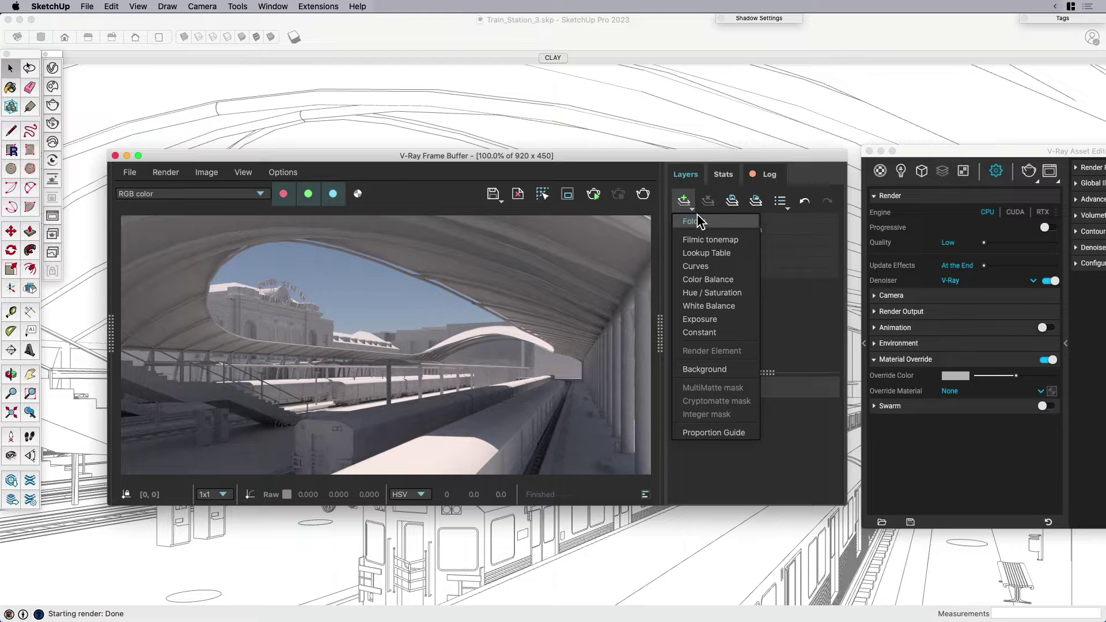
pyautogui.click(706, 367)
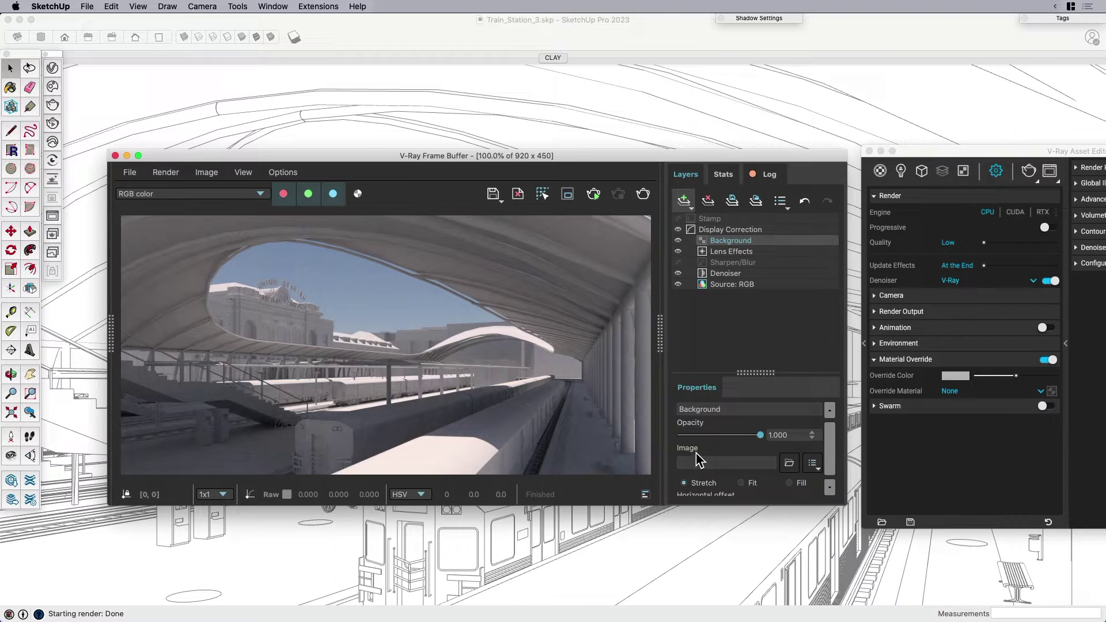
pyautogui.click(789, 463)
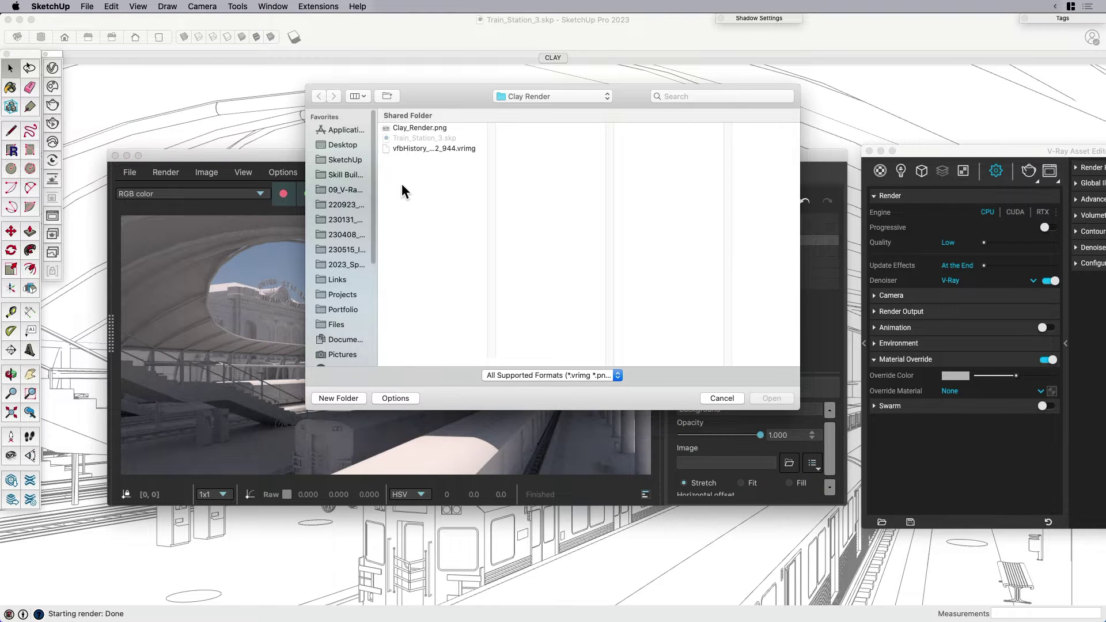
pyautogui.click(347, 144)
pyautogui.click(406, 158)
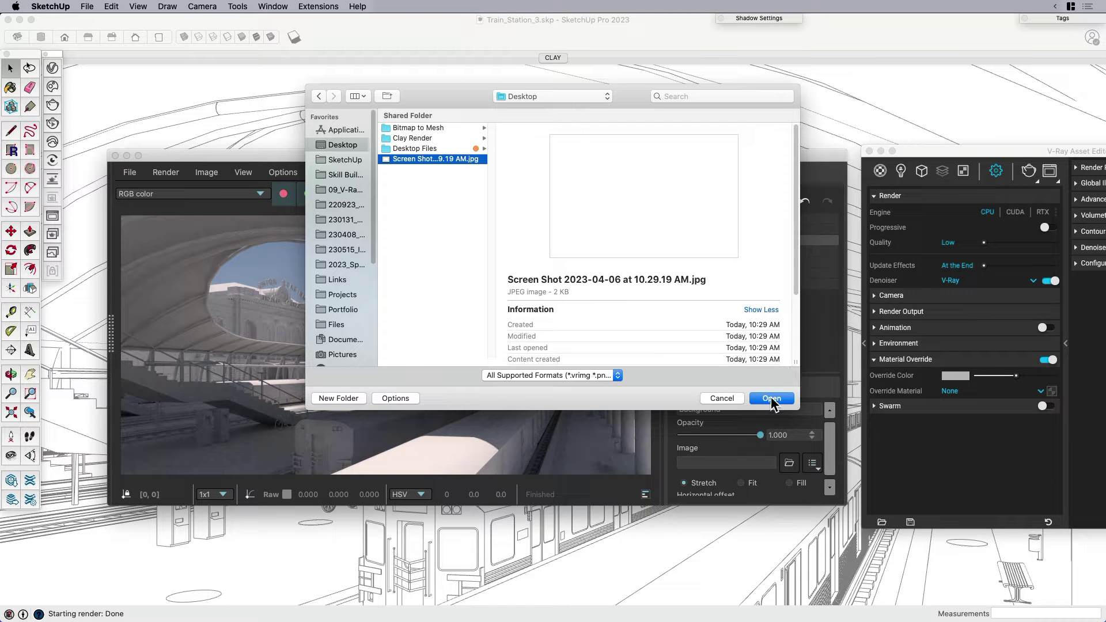
pyautogui.click(772, 399)
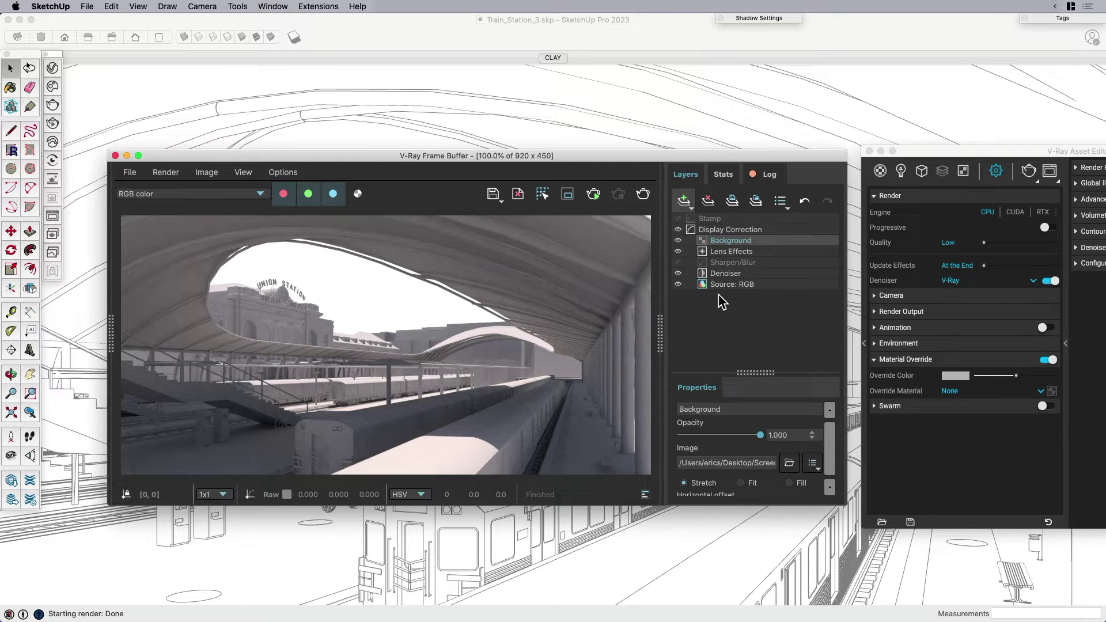
# Step: Add an Exposure layer above the background and raise its exposure to about 2.09
pyautogui.click(684, 201)
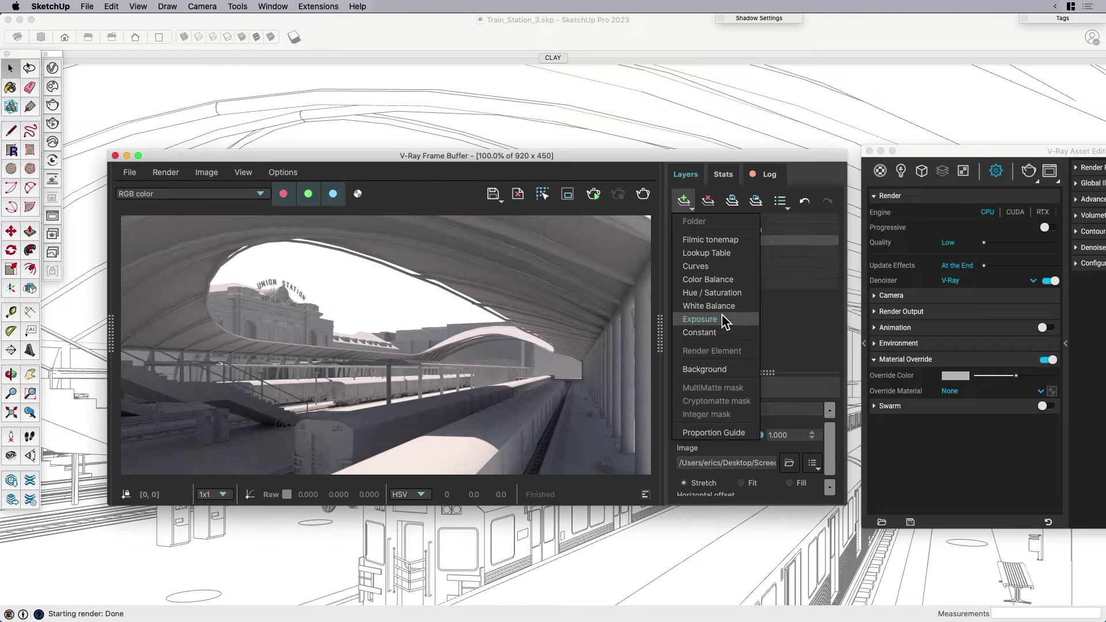
pyautogui.click(696, 320)
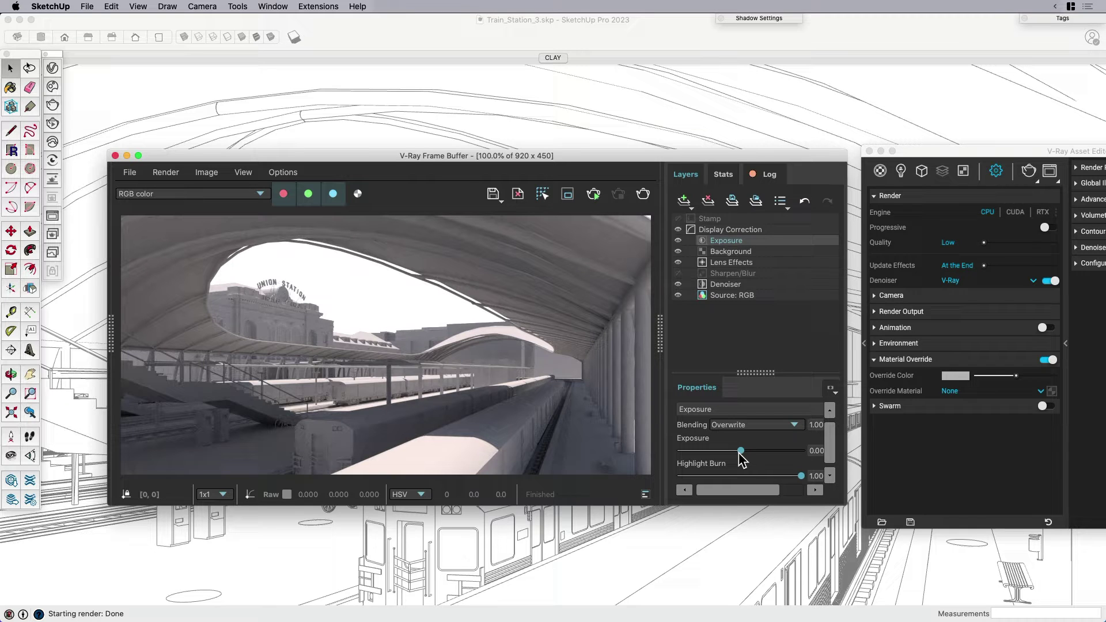
pyautogui.moveTo(743, 450); pyautogui.dragTo(766, 451)
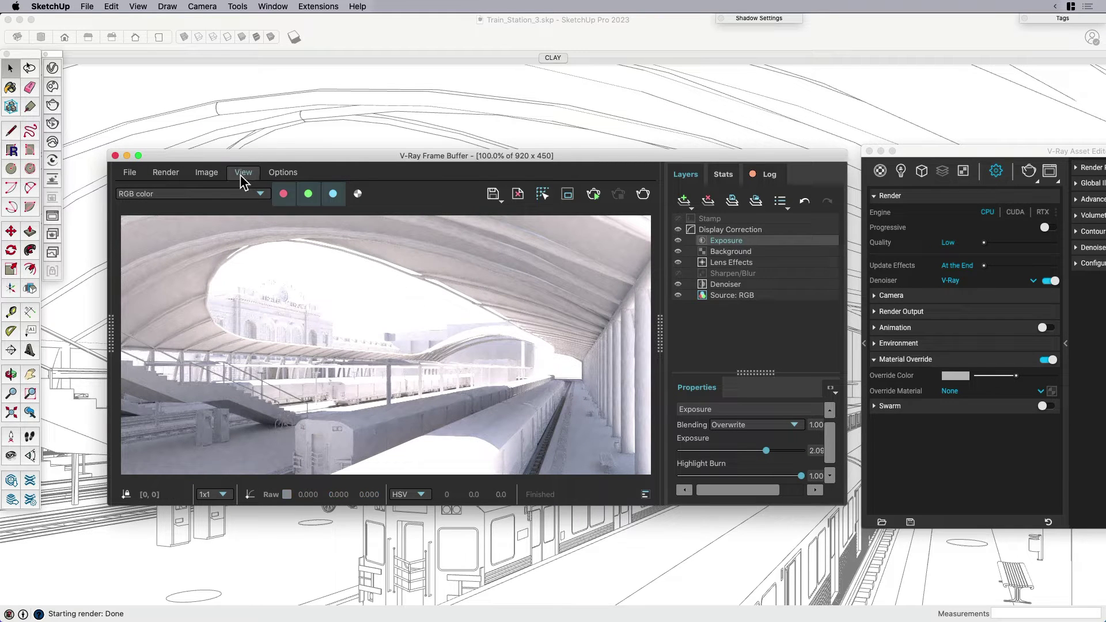
# Step: Turn off forced color clamping for the rendered image and raise the exposure to about 3.04
pyautogui.click(216, 174)
pyautogui.moveTo(237, 175)
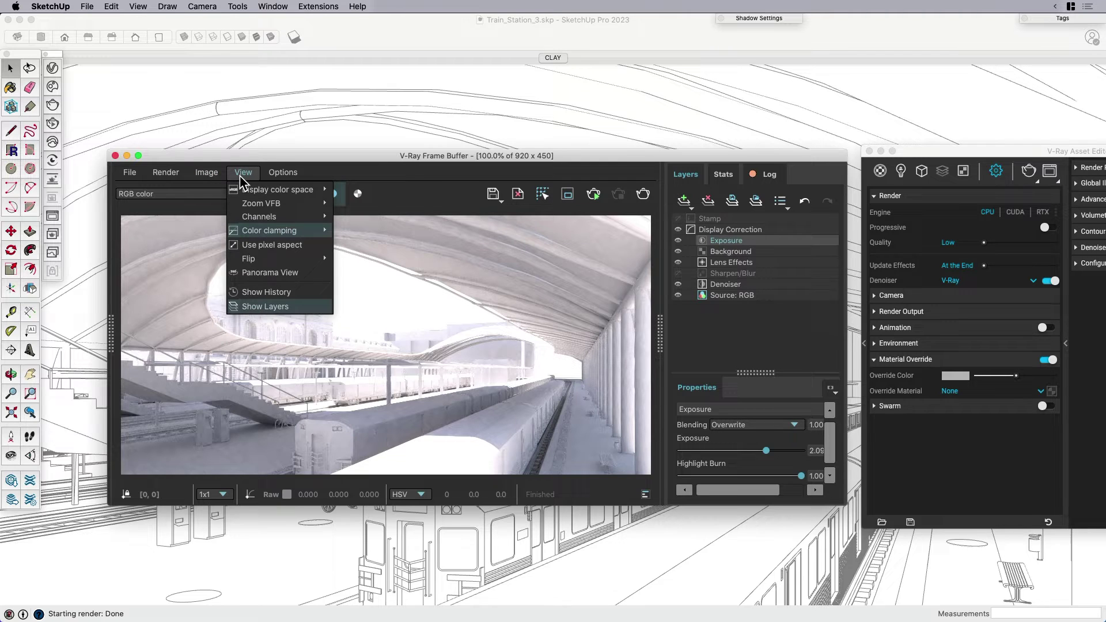
pyautogui.moveTo(262, 229)
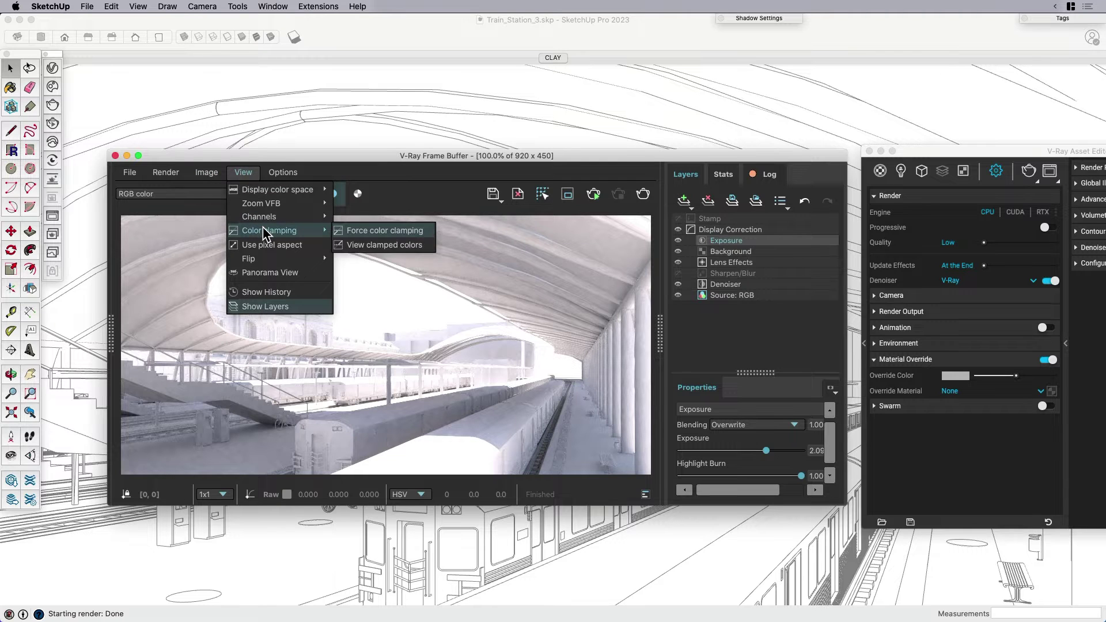
pyautogui.click(404, 230)
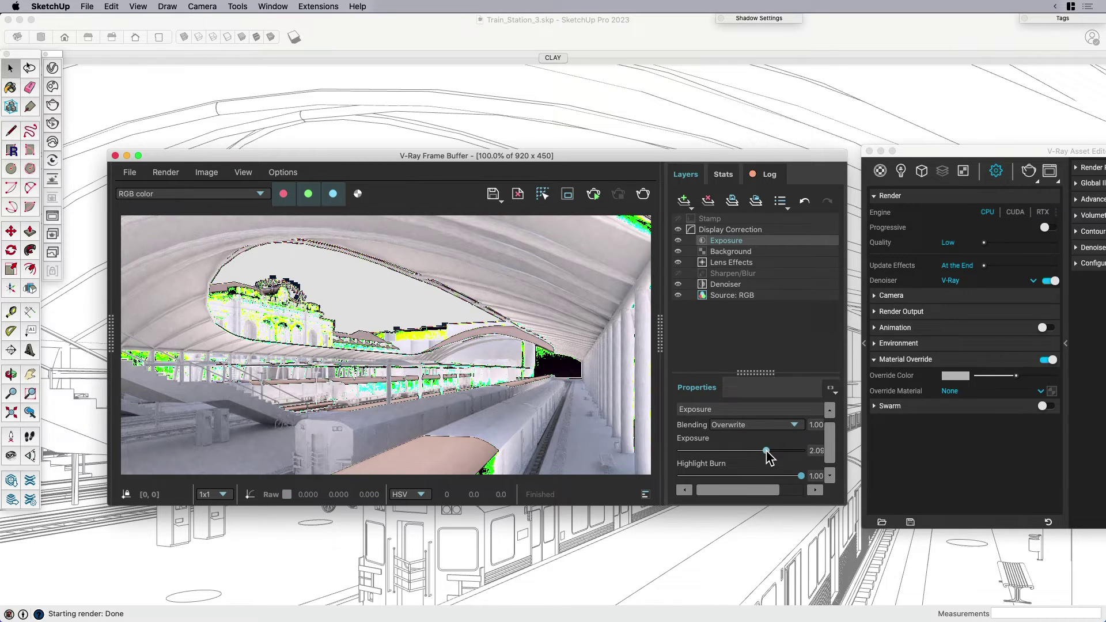
pyautogui.moveTo(766, 452)
pyautogui.mouseDown()
pyautogui.moveTo(756, 452)
pyautogui.moveTo(778, 452)
pyautogui.mouseUp()
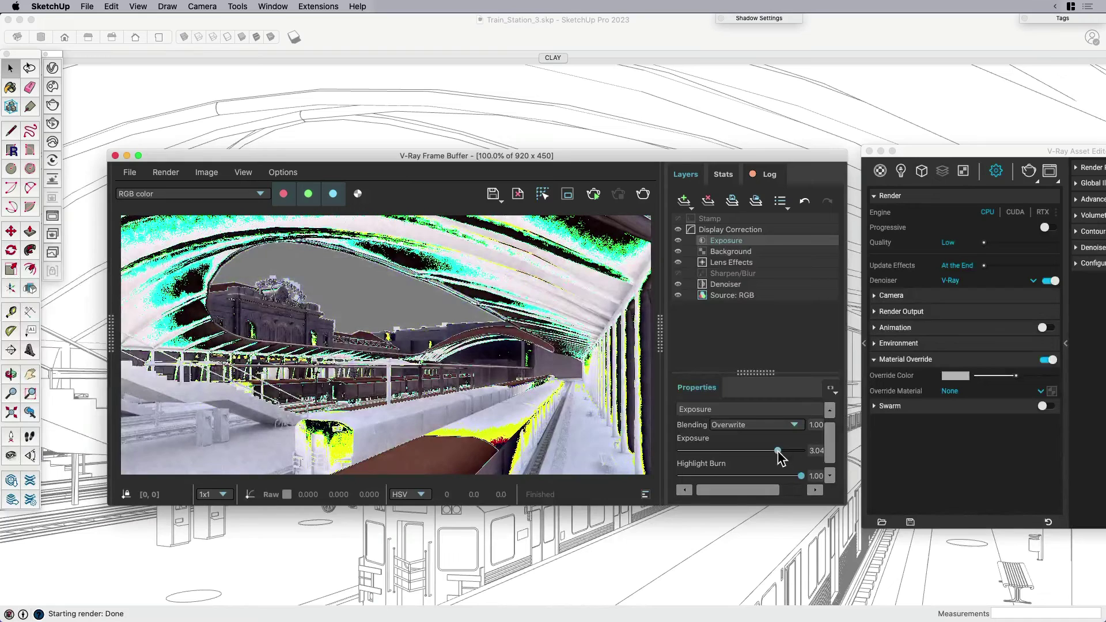
# Step: Turn forced color clamping back on for the rendered image
pyautogui.click(216, 176)
pyautogui.click(243, 172)
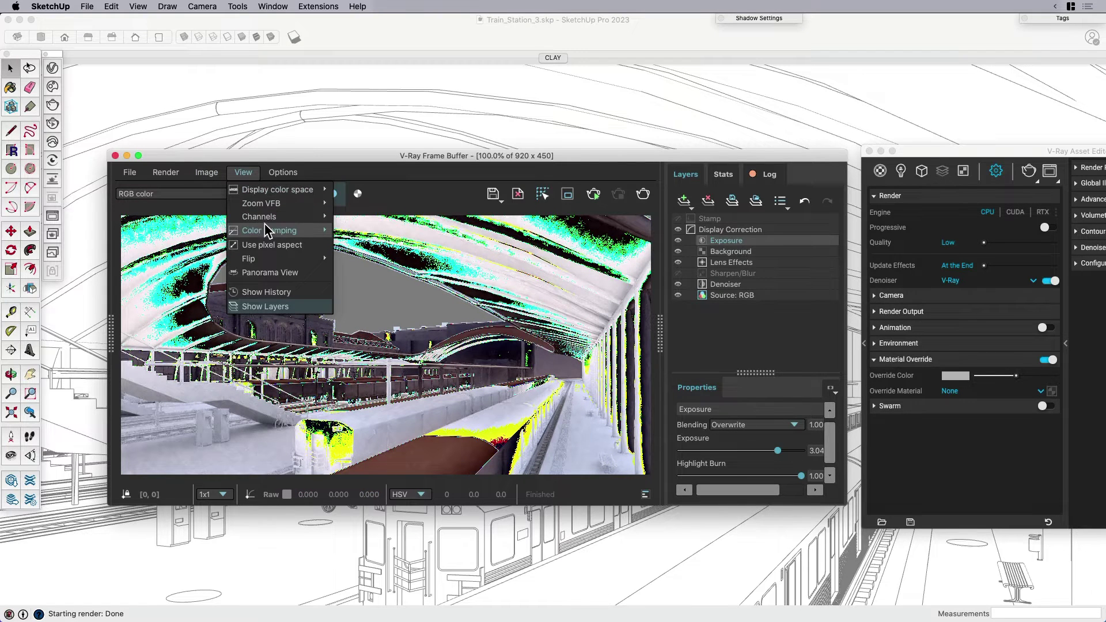
pyautogui.moveTo(268, 224)
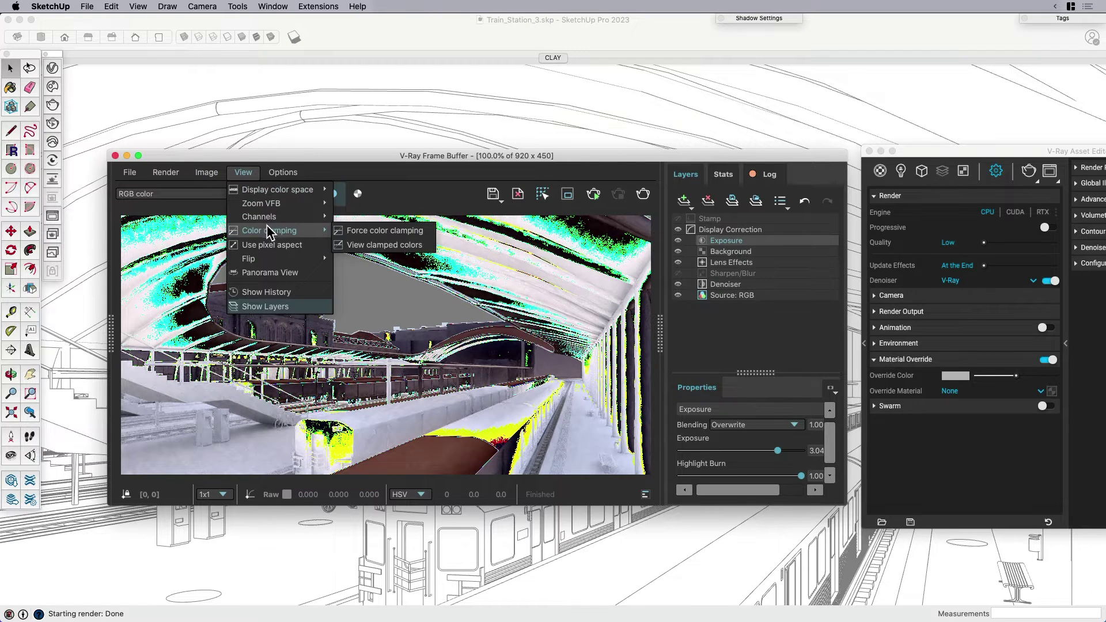
pyautogui.click(385, 234)
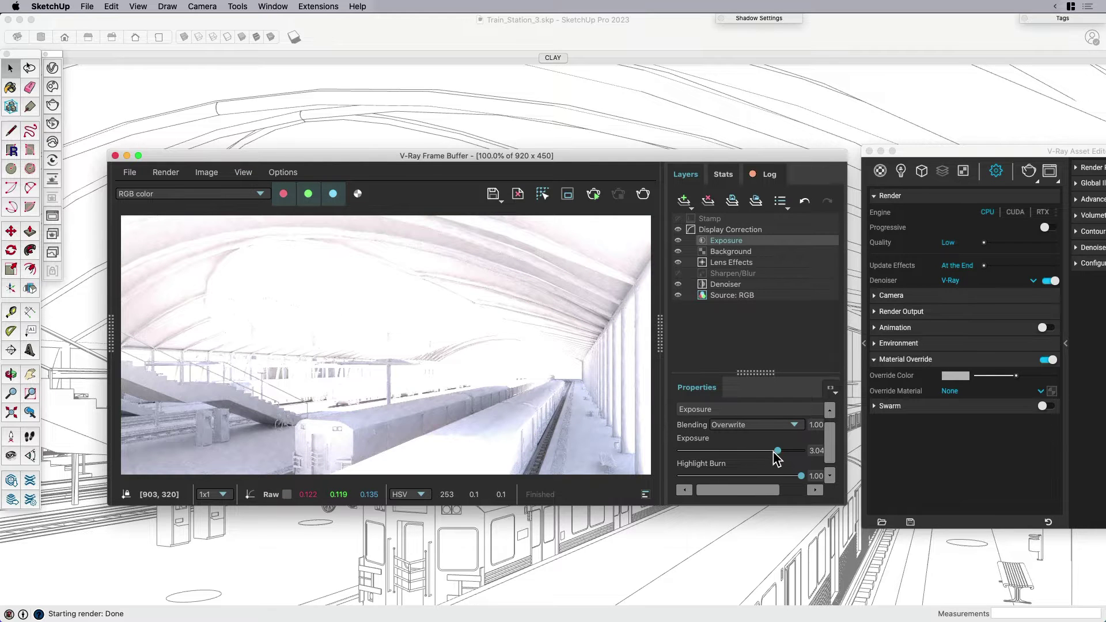
# Step: Enlarge the frame buffer and set the Exposure layer to about 2.66 exposure and 0.22 highlight burn
pyautogui.moveTo(776, 451); pyautogui.dragTo(767, 450)
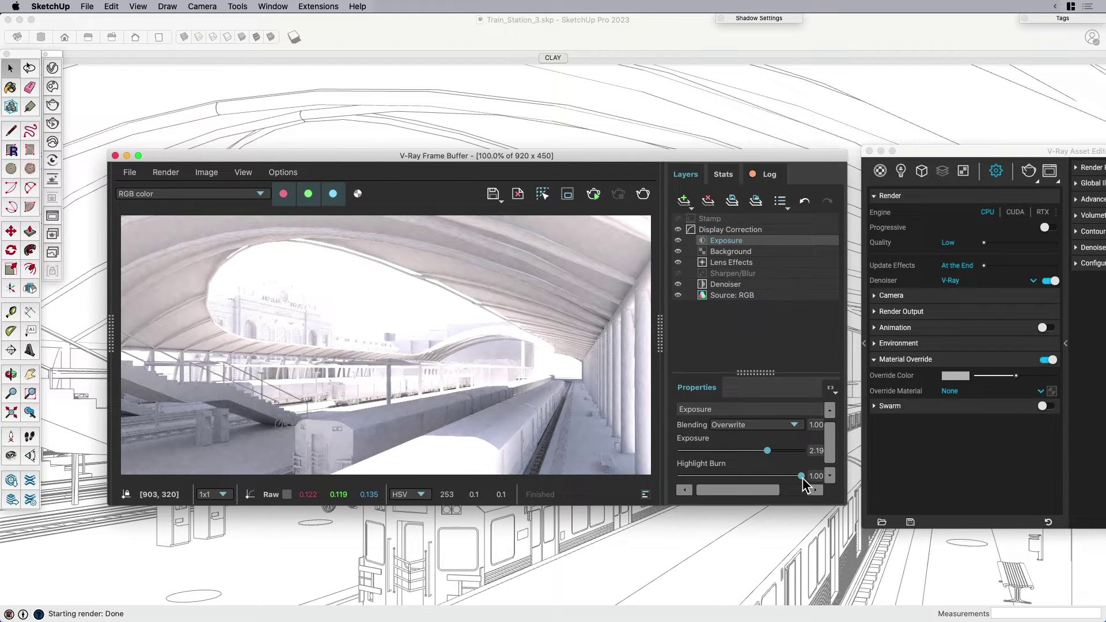
pyautogui.moveTo(844, 505); pyautogui.dragTo(845, 527)
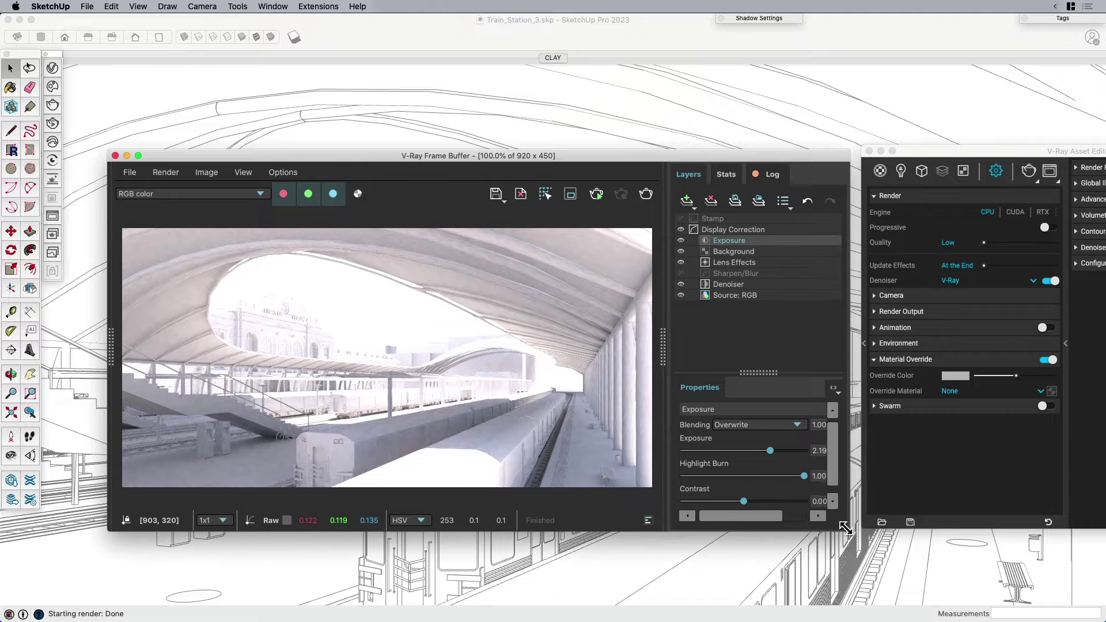
pyautogui.moveTo(804, 476)
pyautogui.mouseDown()
pyautogui.moveTo(682, 474)
pyautogui.moveTo(709, 480)
pyautogui.mouseUp()
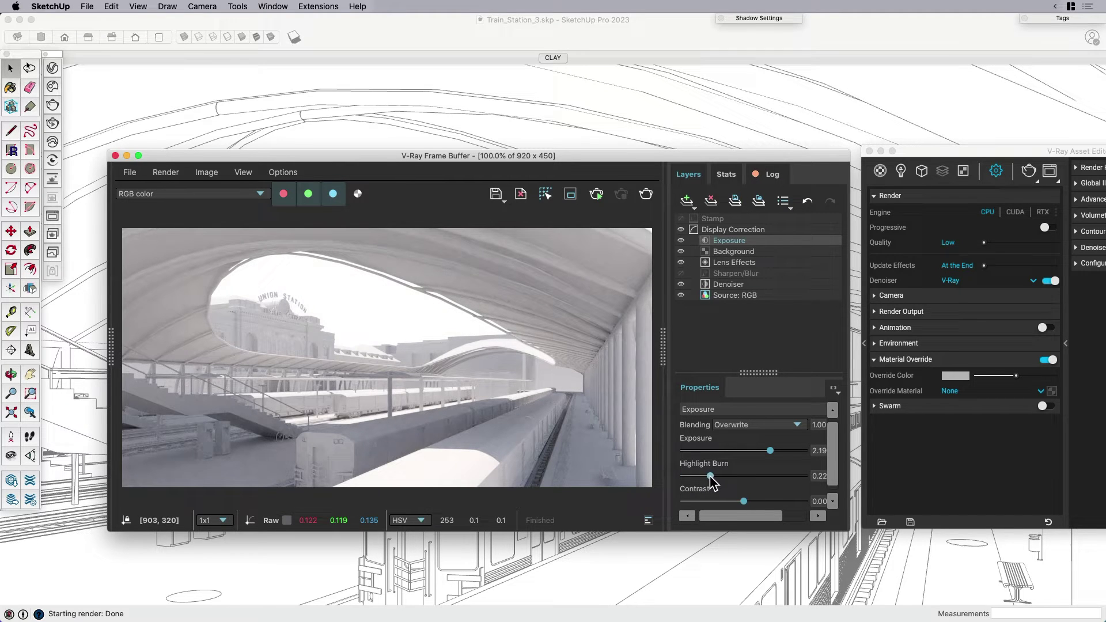
pyautogui.moveTo(772, 453); pyautogui.dragTo(779, 455)
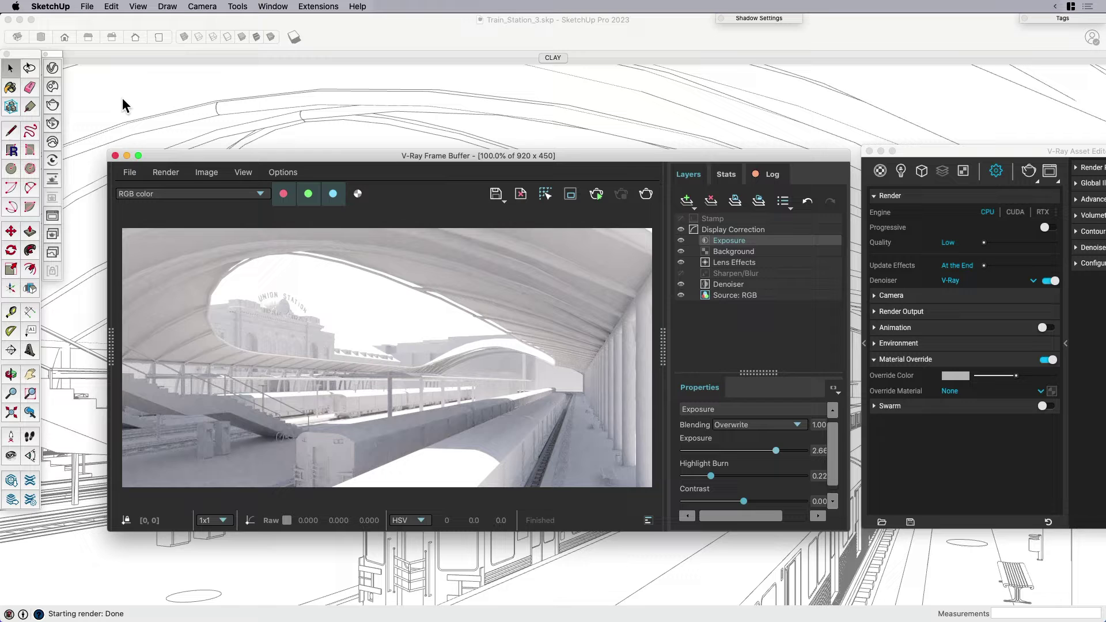
# Step: Collapse the frame buffer's layer settings, move the Asset Editor beside it and open the SunLight's settings
pyautogui.doubleClick(663, 349)
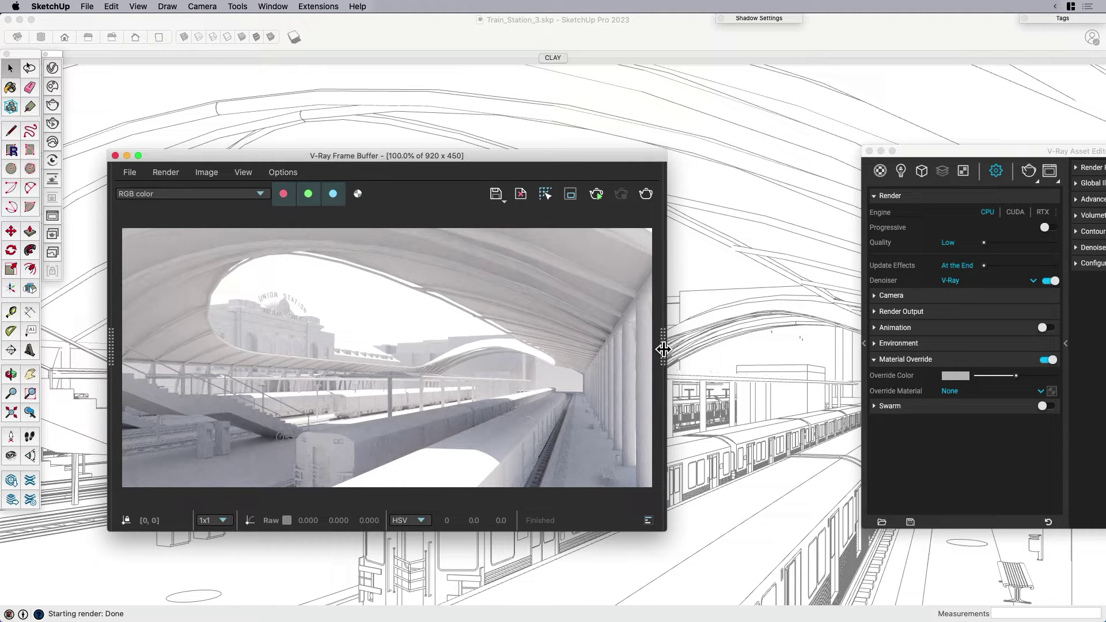
pyautogui.moveTo(919, 151); pyautogui.dragTo(729, 148)
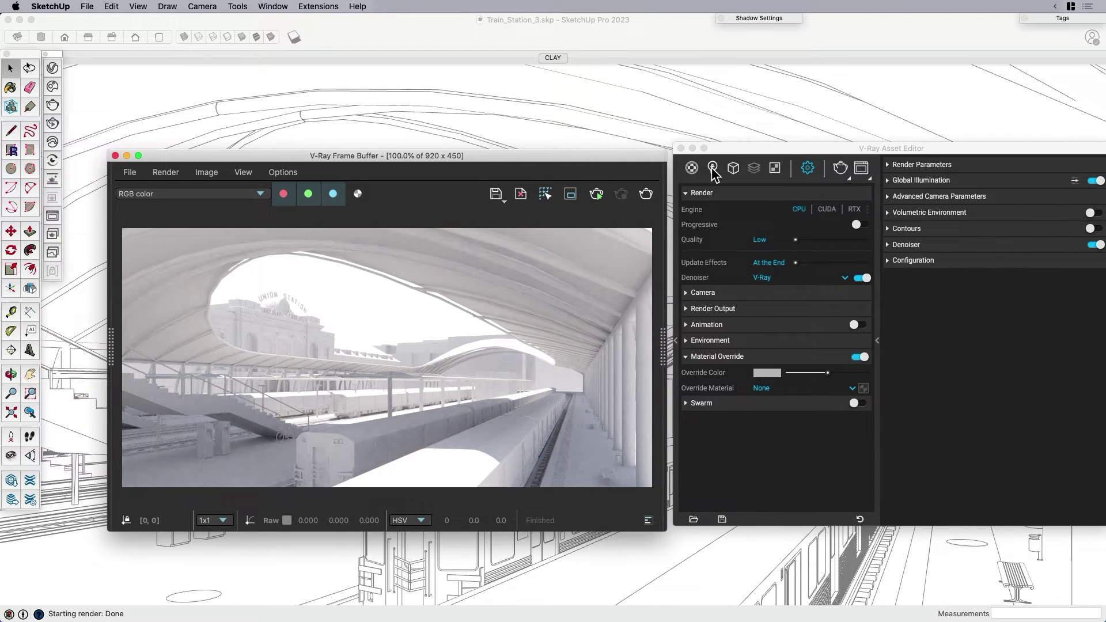
pyautogui.click(712, 168)
pyautogui.click(714, 231)
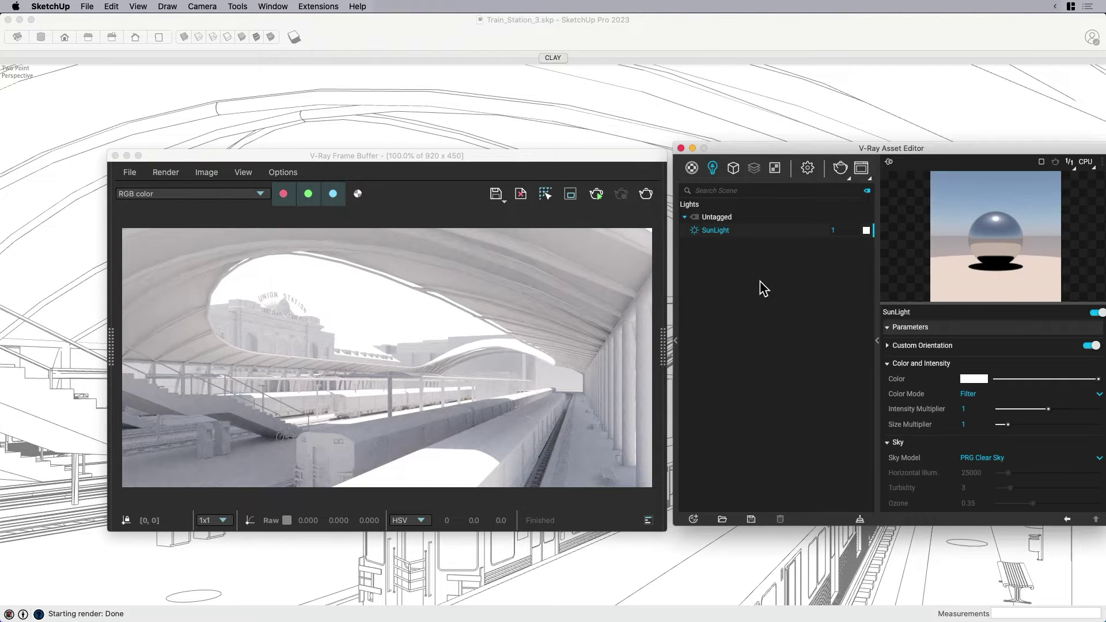
# Step: Set the SunLight's Size Multiplier to 10 and re-render the scene
pyautogui.doubleClick(967, 426)
pyautogui.click(570, 247)
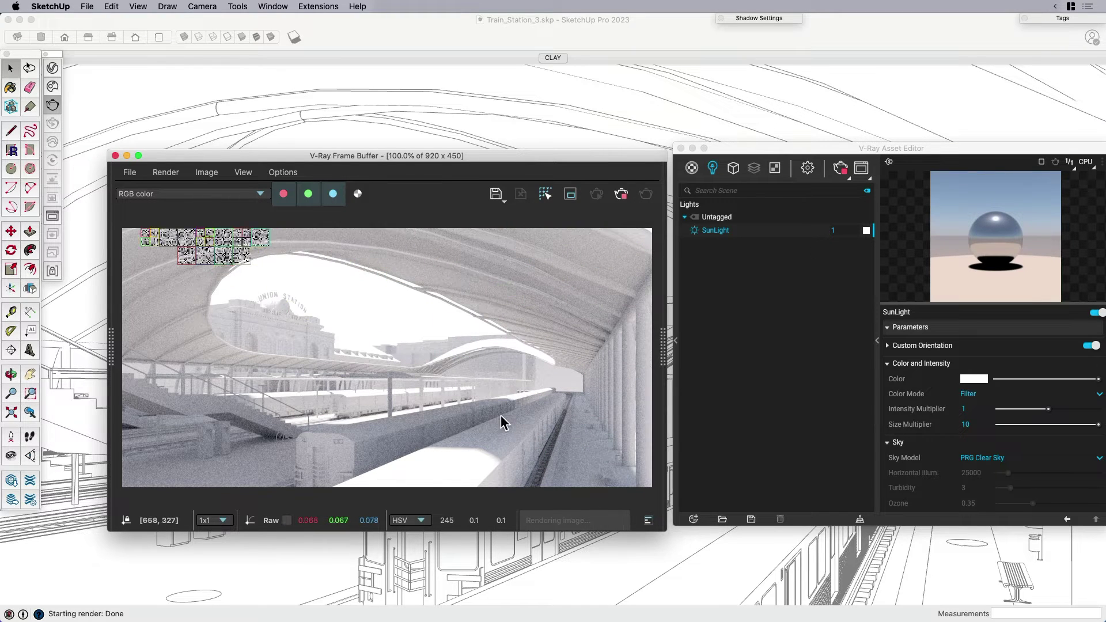
# Step: Define a render region over the lower-right part of the image, widened to include the front of the nearest train
pyautogui.click(571, 194)
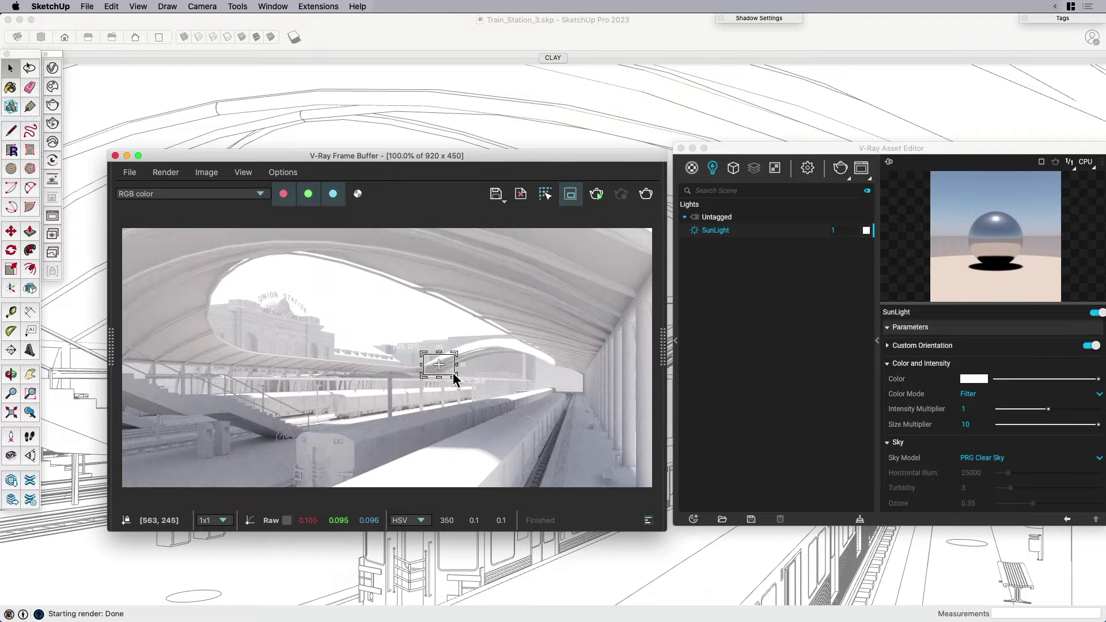
pyautogui.moveTo(422, 353); pyautogui.dragTo(654, 488)
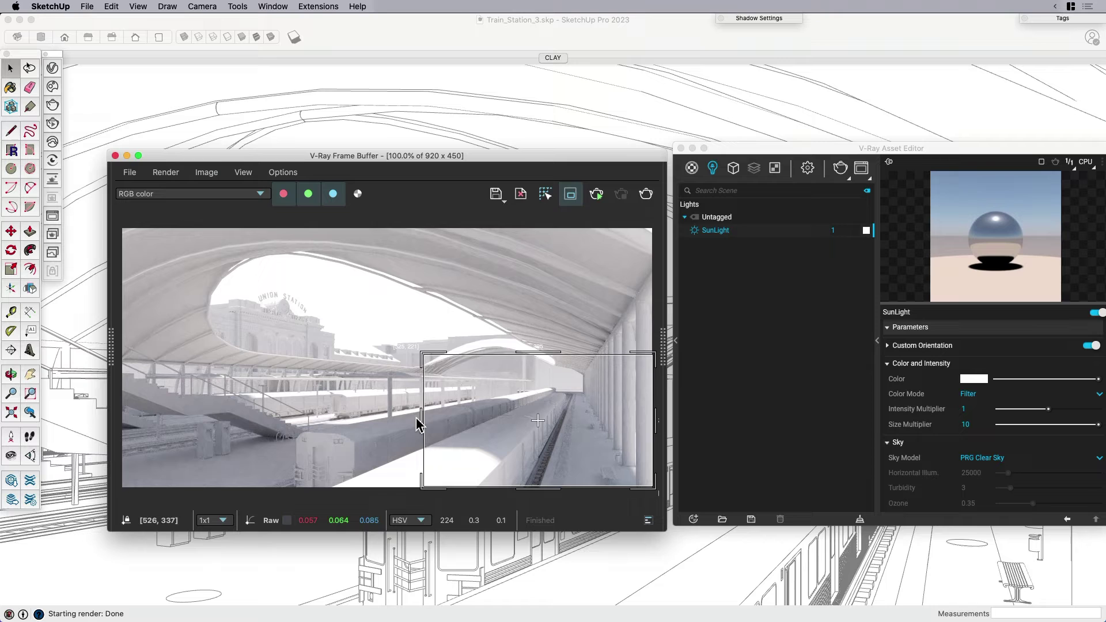
pyautogui.moveTo(425, 427); pyautogui.dragTo(324, 419)
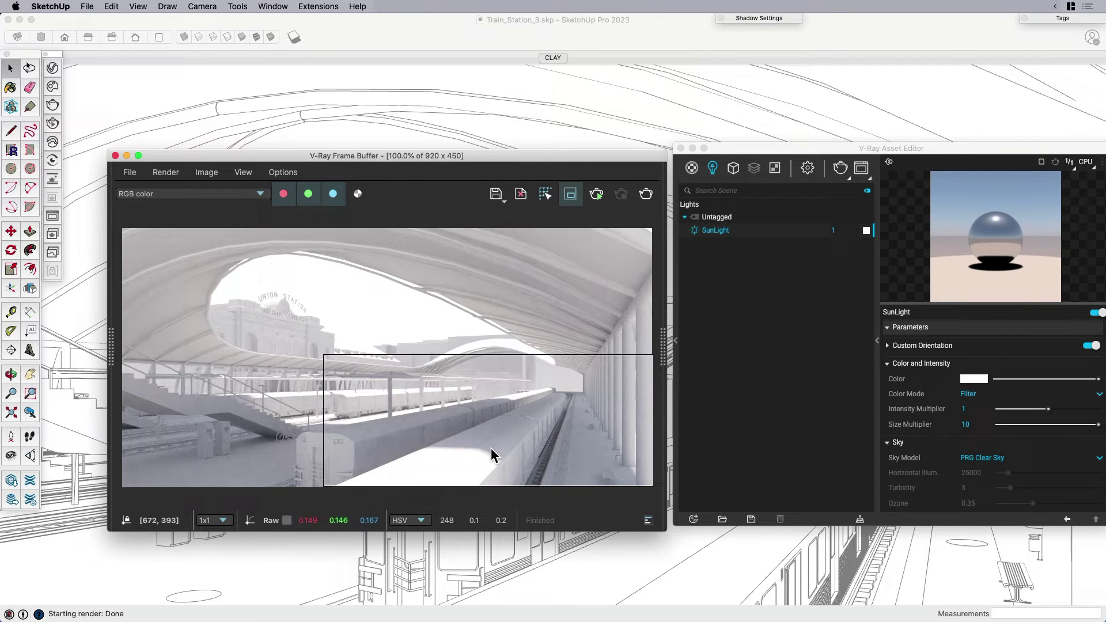
pyautogui.scroll(1, 472, 456)
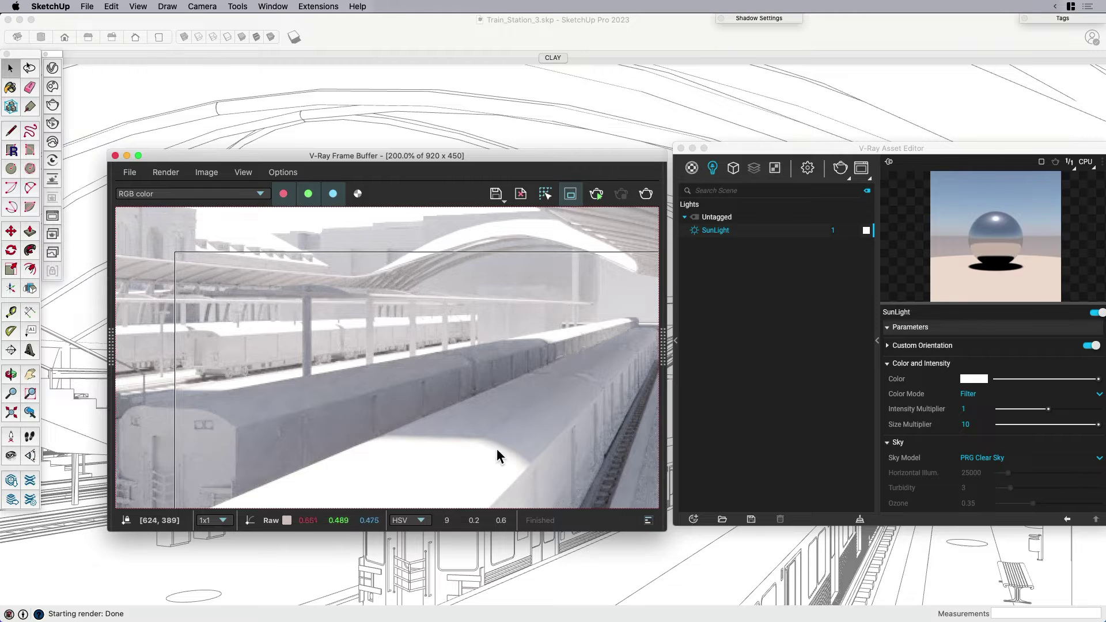
pyautogui.scroll(-1, 462, 438)
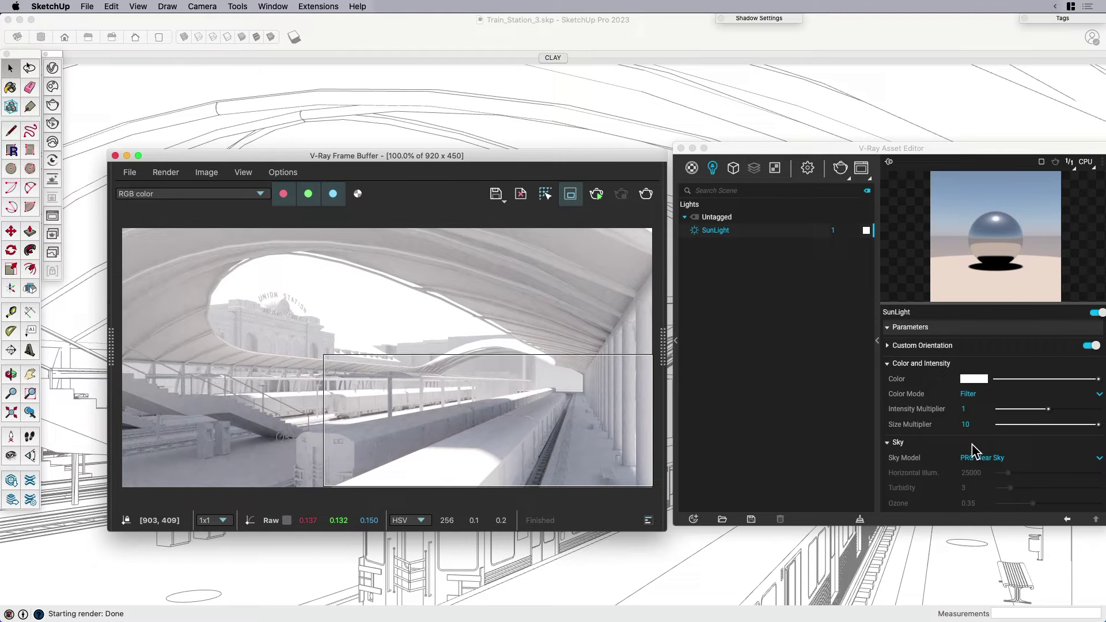
# Step: Set the SunLight's Size Multiplier to 100 and render the region before switching region rendering off
pyautogui.click(971, 425)
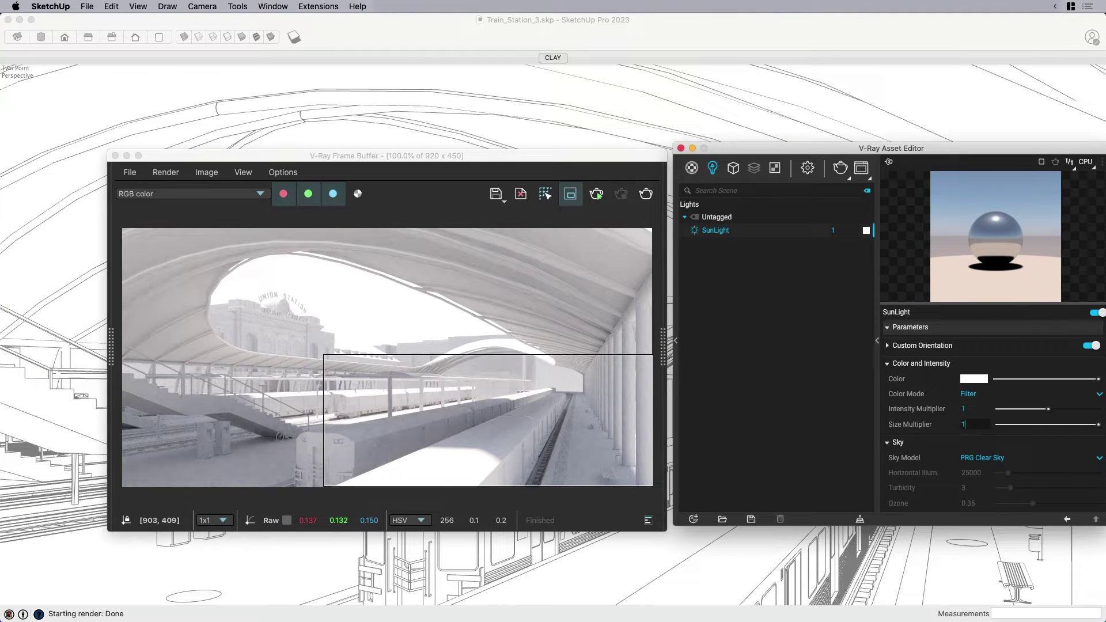
pyautogui.press('Return')
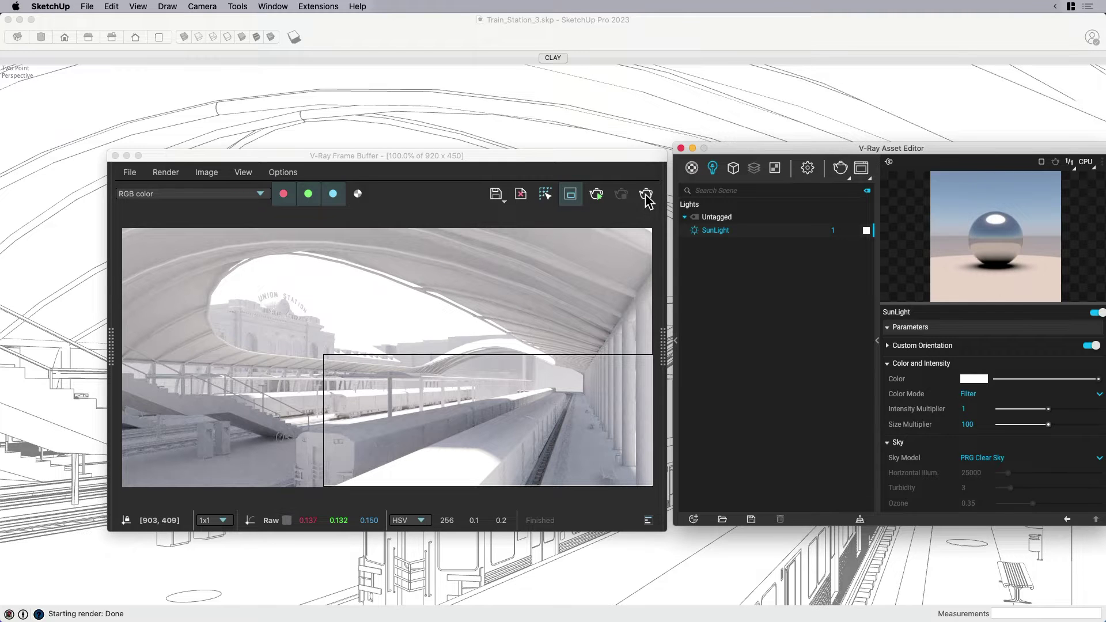
pyautogui.click(630, 232)
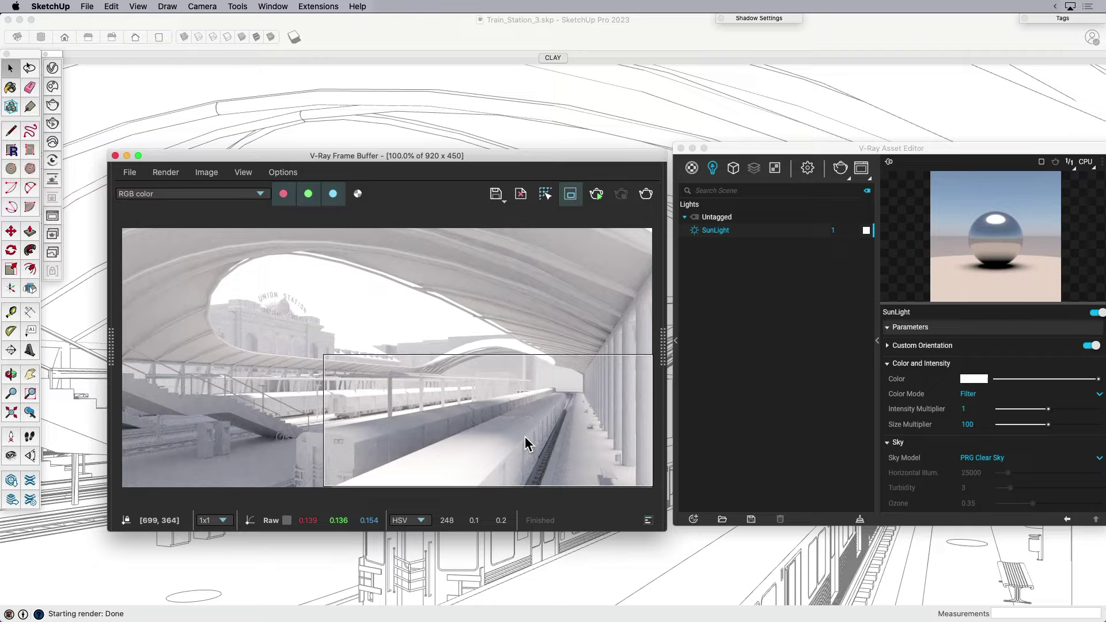
pyautogui.click(571, 195)
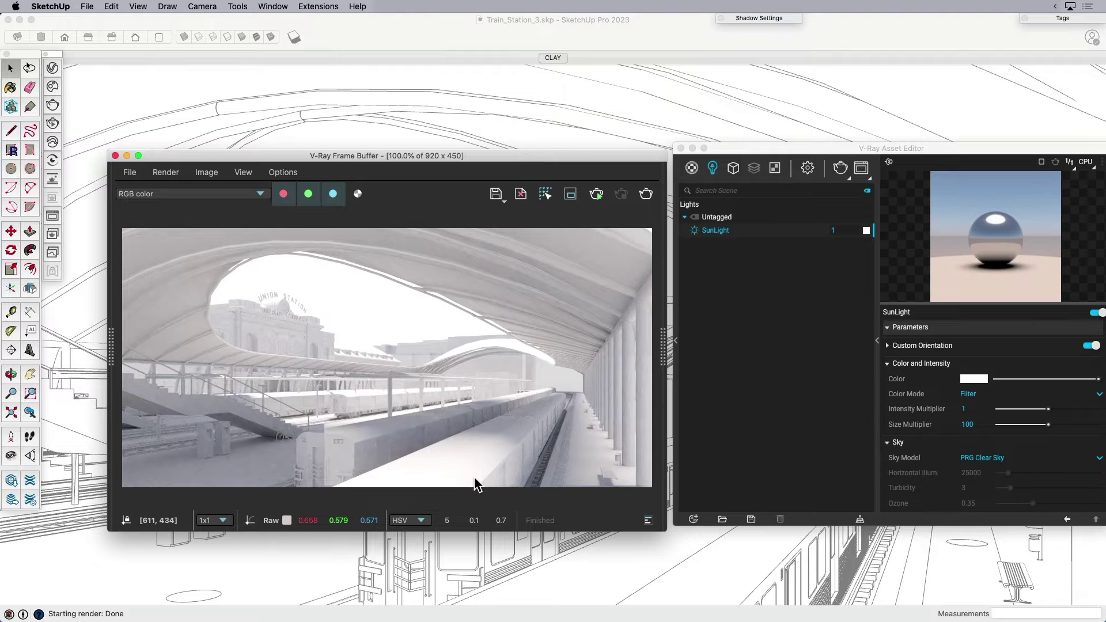
# Step: Enable Contours in the render settings, expand their options and render the scene with contour lines
pyautogui.click(808, 167)
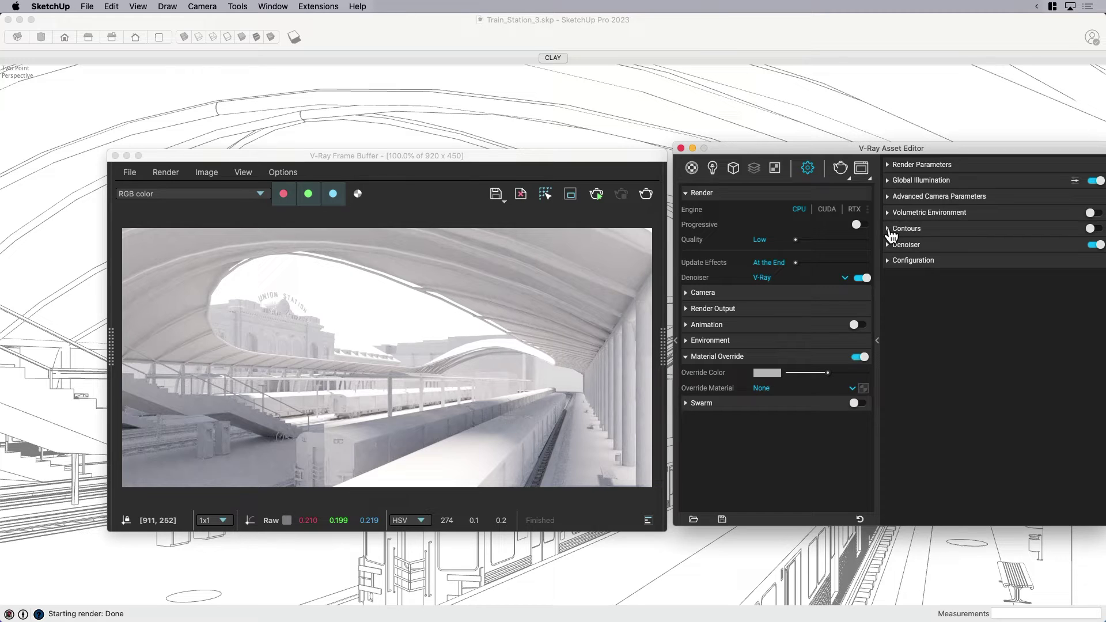
pyautogui.click(1090, 229)
pyautogui.click(955, 230)
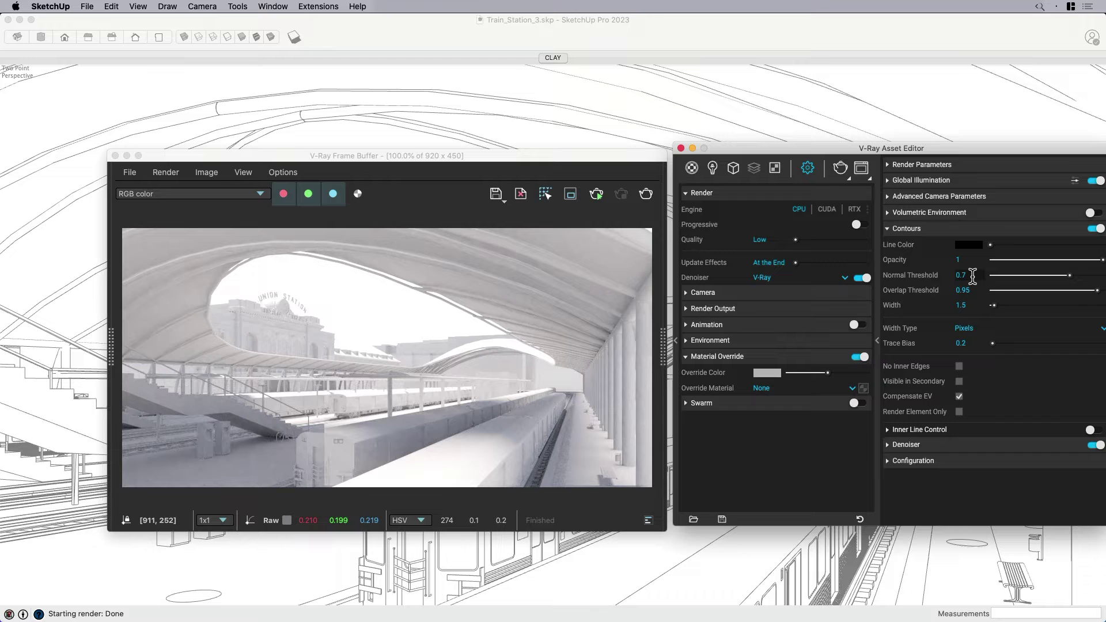
pyautogui.click(646, 195)
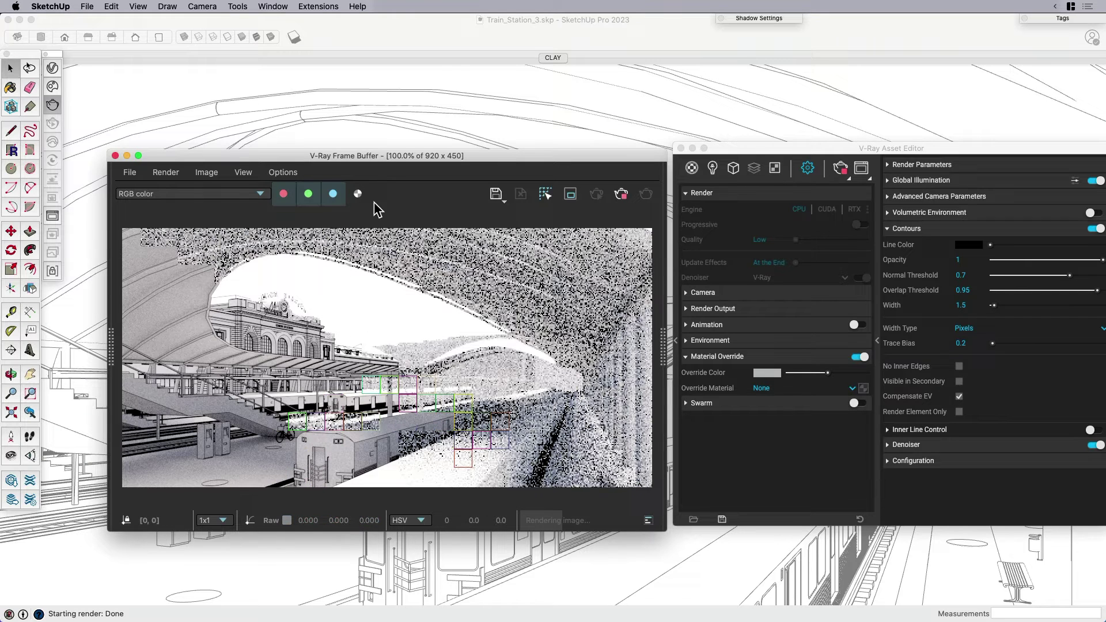
# Step: Move the Asset Editor and frame buffer aside and expand the frame buffer's render history
pyautogui.moveTo(720, 148); pyautogui.dragTo(936, 156)
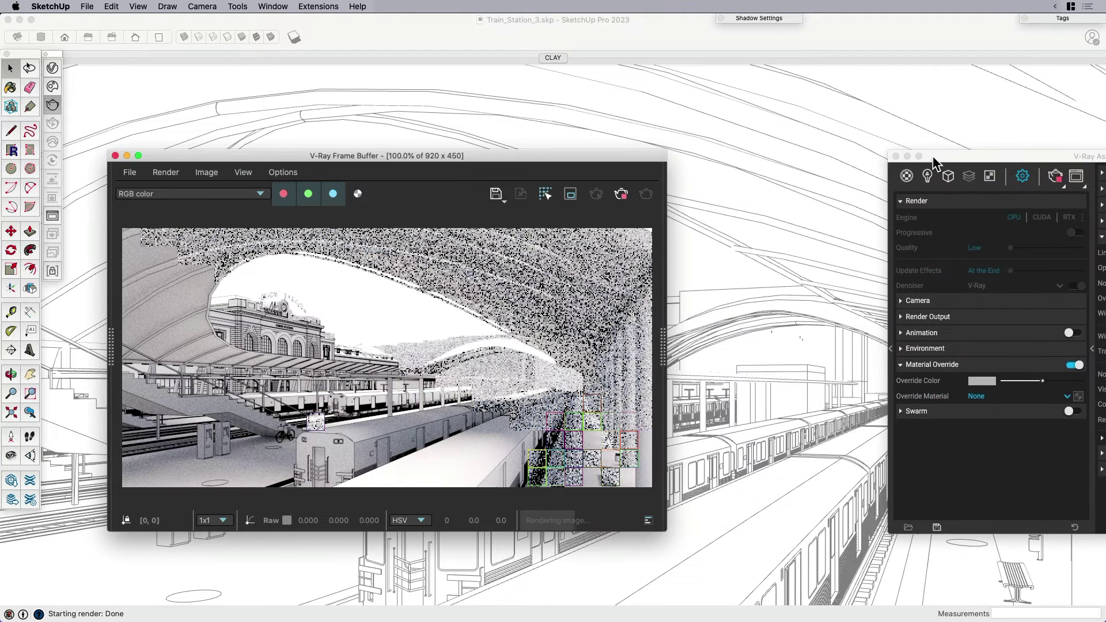
pyautogui.moveTo(610, 151); pyautogui.dragTo(747, 152)
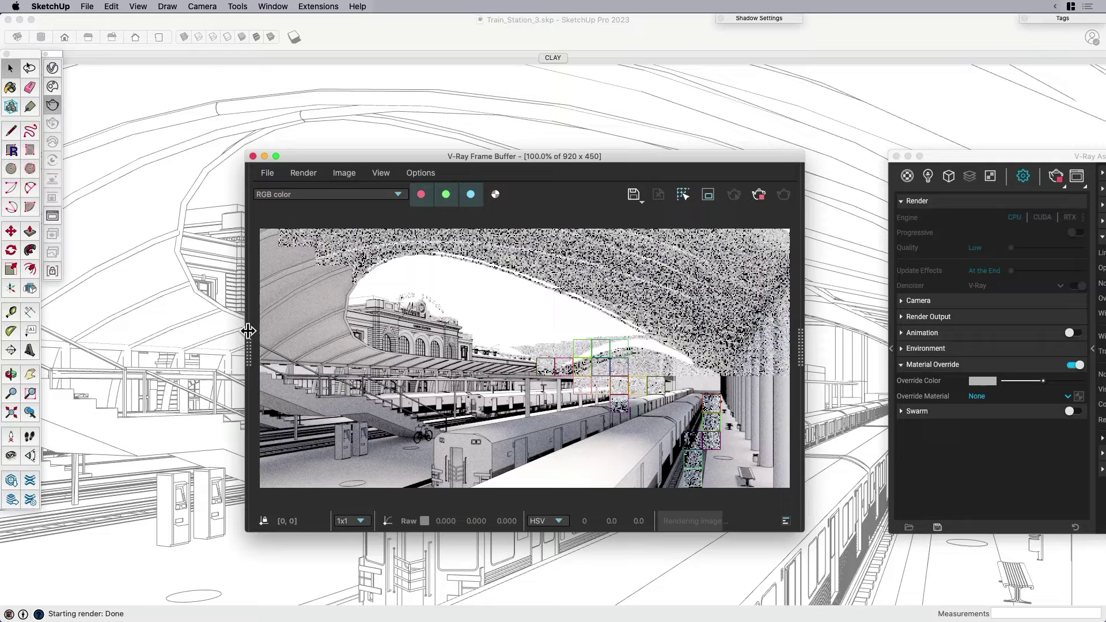
pyautogui.click(249, 351)
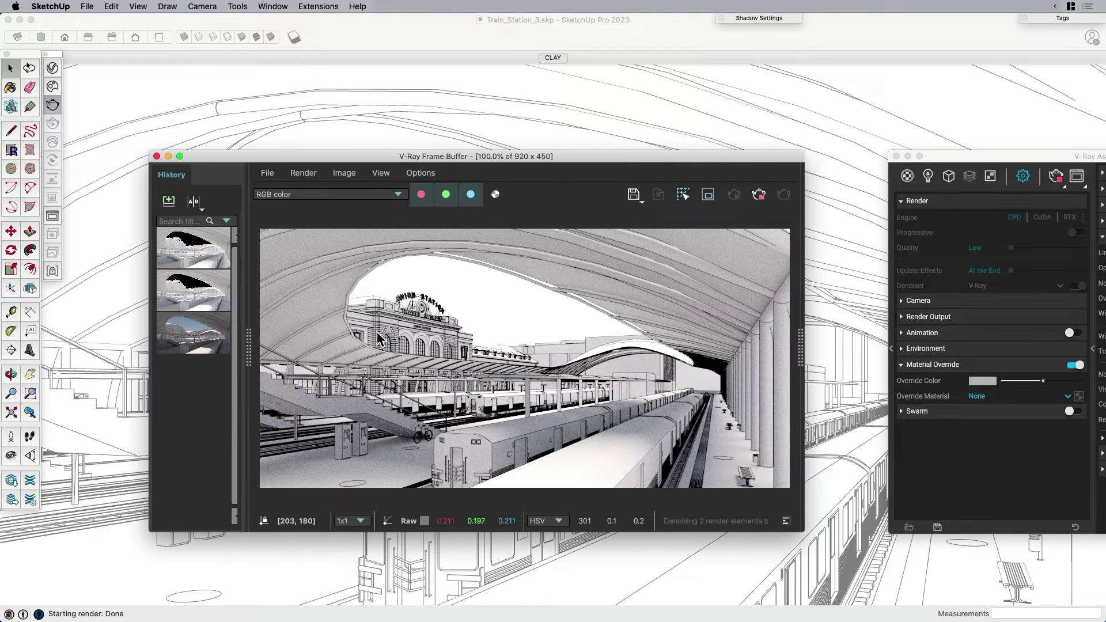
# Step: Examine the contour lines on the Union Station building and the canopy up close
pyautogui.scroll(1, 376, 331)
pyautogui.moveTo(424, 354); pyautogui.dragTo(568, 397, button='middle')
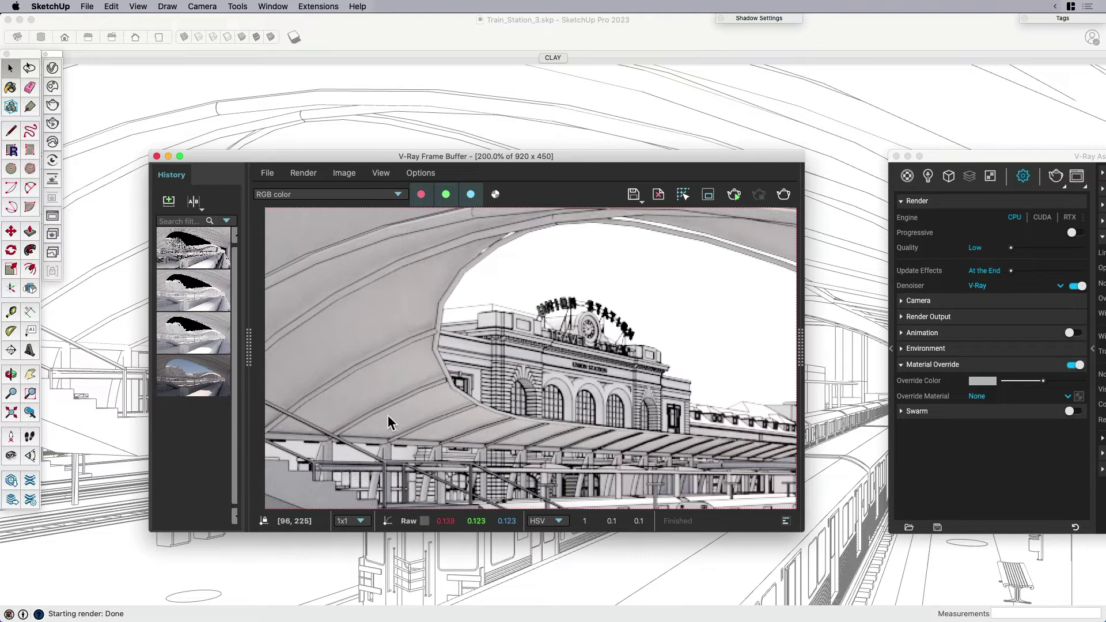
pyautogui.moveTo(571, 365); pyautogui.dragTo(576, 327, button='middle')
pyautogui.scroll(1, 510, 342)
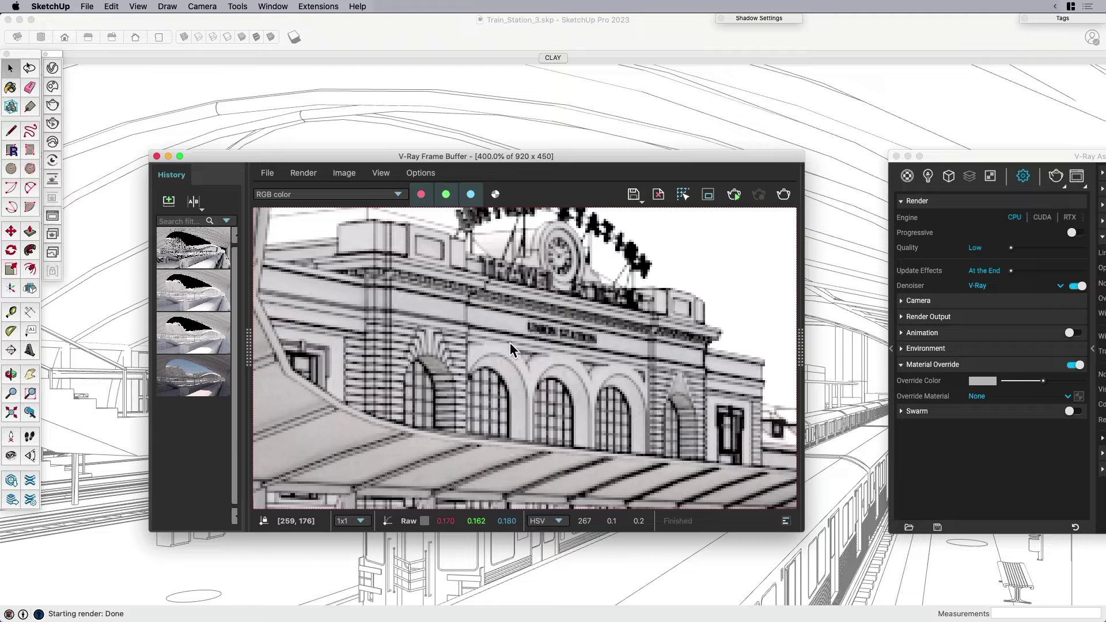
pyautogui.scroll(-1, 498, 363)
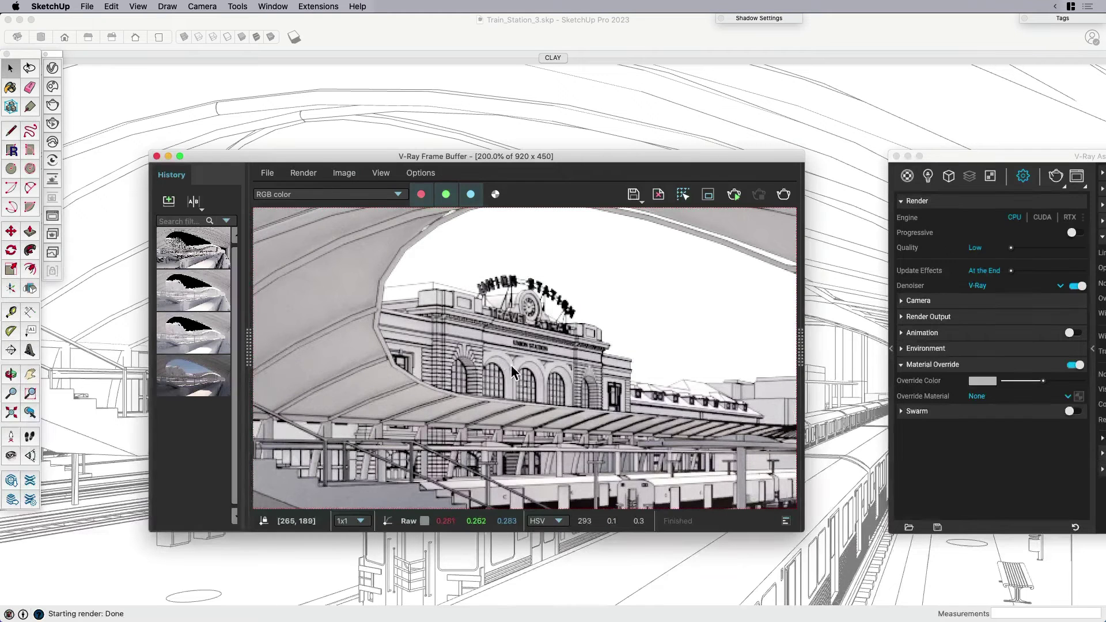
pyautogui.moveTo(511, 365); pyautogui.dragTo(559, 352, button='middle')
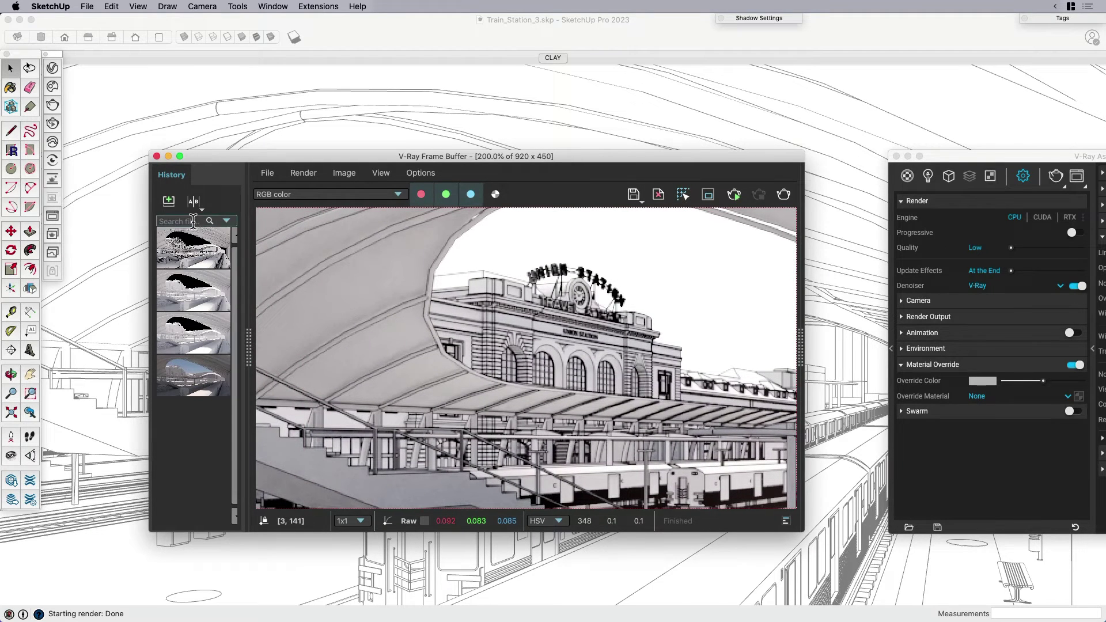
# Step: Compare the contour render with the previous clay render in an A/B split, sweeping the divider across the station building
pyautogui.click(193, 201)
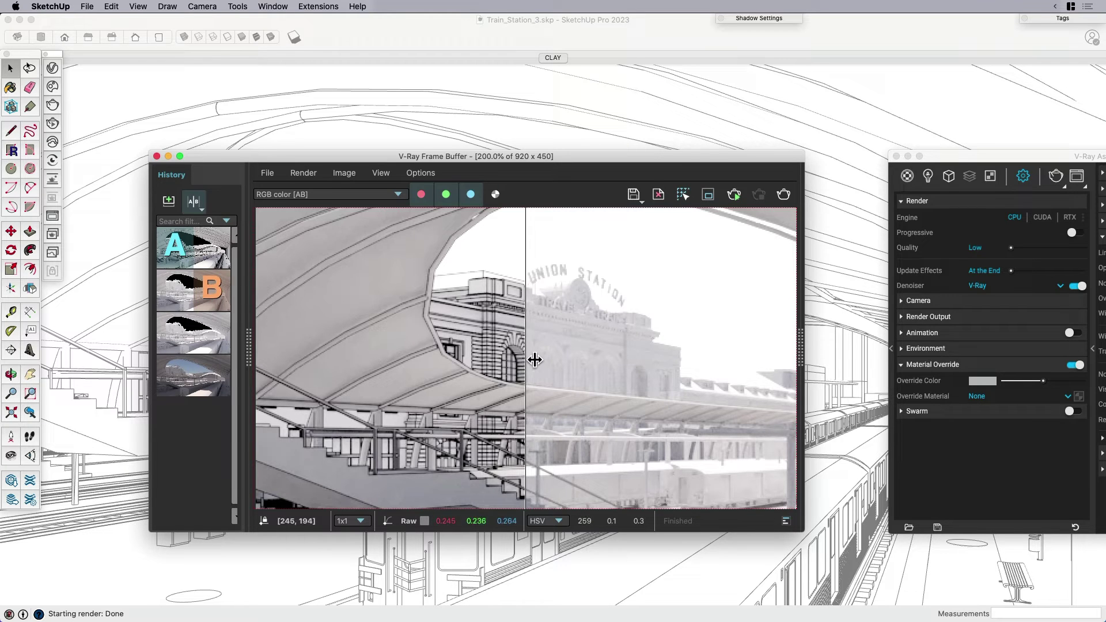
pyautogui.moveTo(533, 359); pyautogui.dragTo(737, 377)
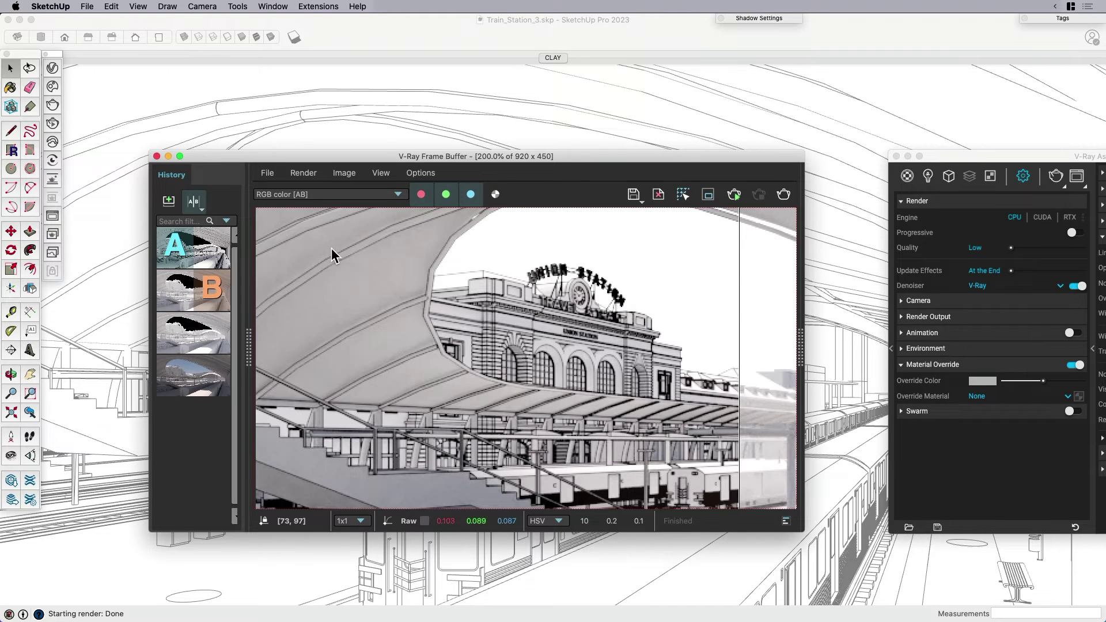
pyautogui.click(192, 204)
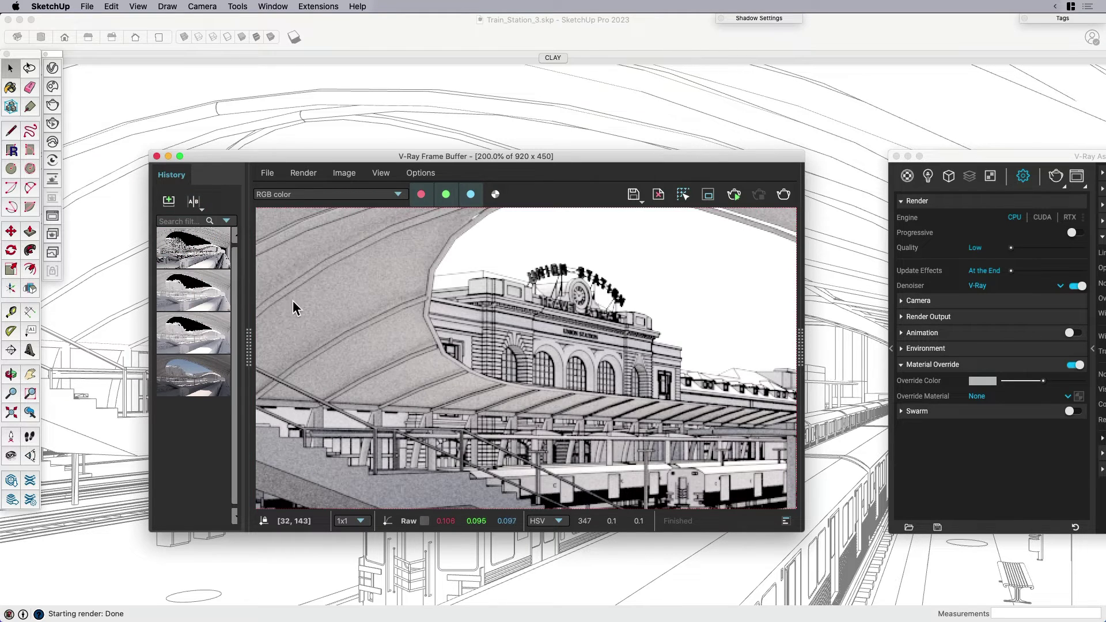
# Step: Show the whole render at 100% and place the frame buffer and Asset Editor side by side
pyautogui.doubleClick(381, 368)
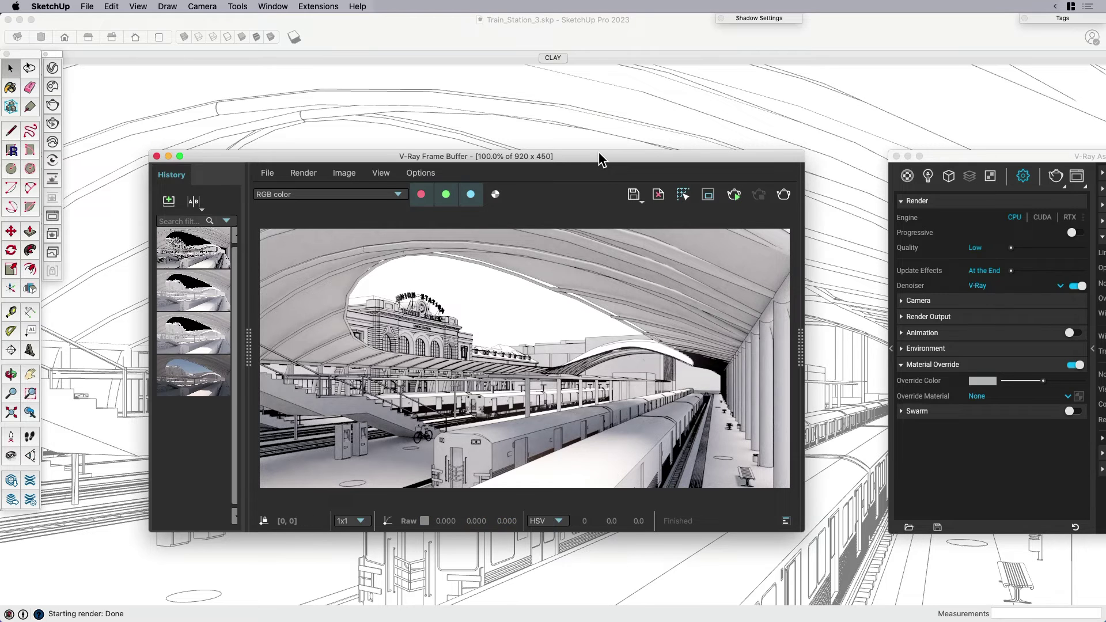
pyautogui.moveTo(597, 155); pyautogui.dragTo(469, 208)
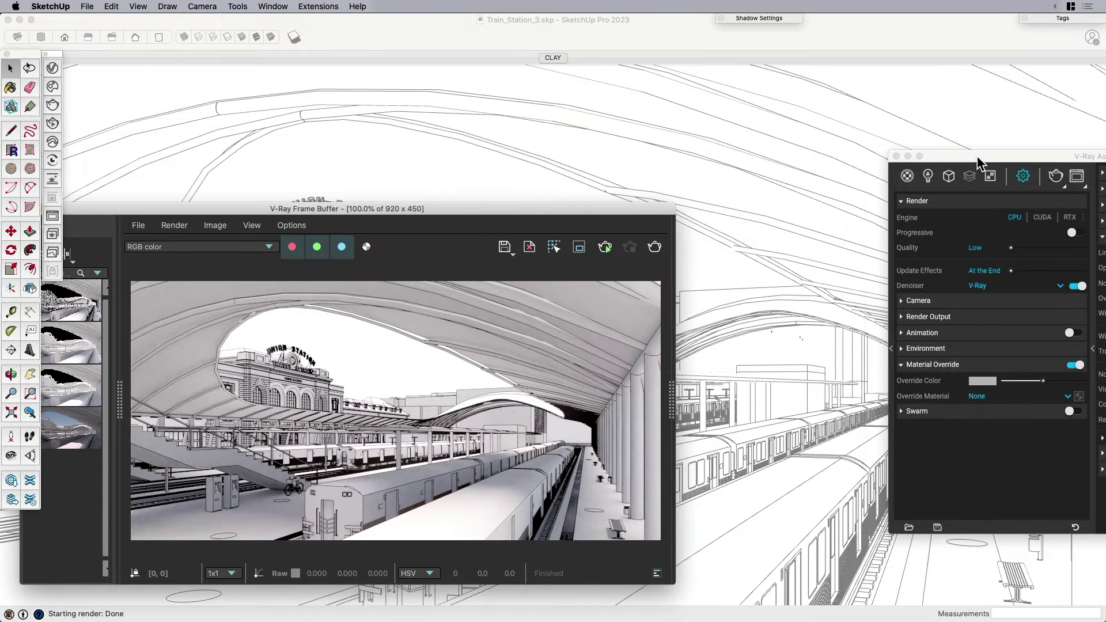
pyautogui.moveTo(976, 155); pyautogui.dragTo(775, 203)
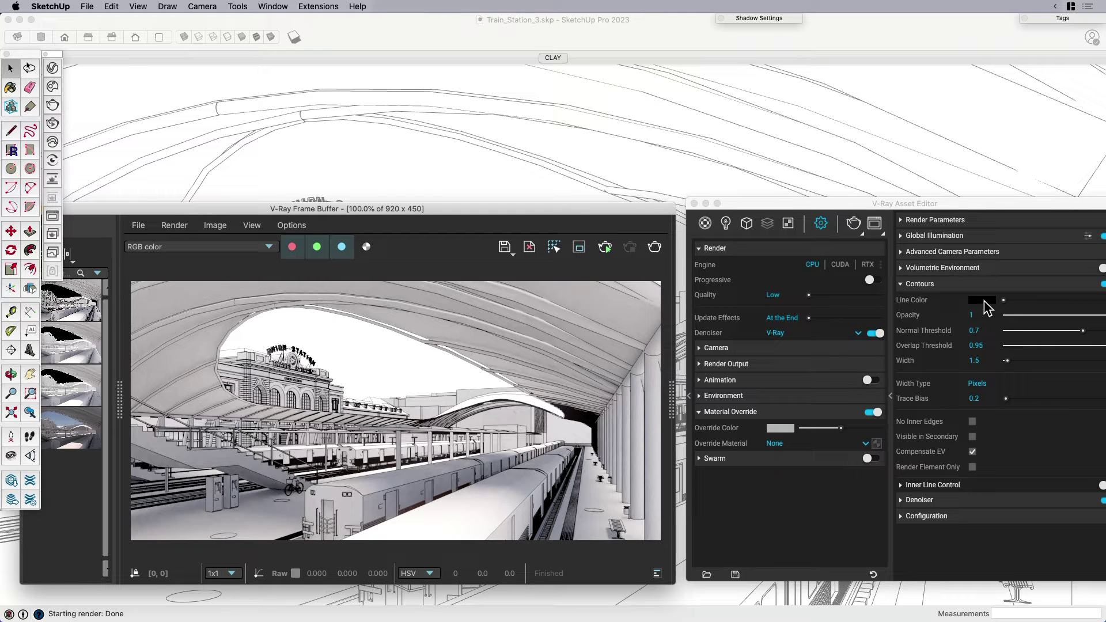
# Step: Set the contour line Opacity to 0.5 and re-render the scene
pyautogui.click(976, 316)
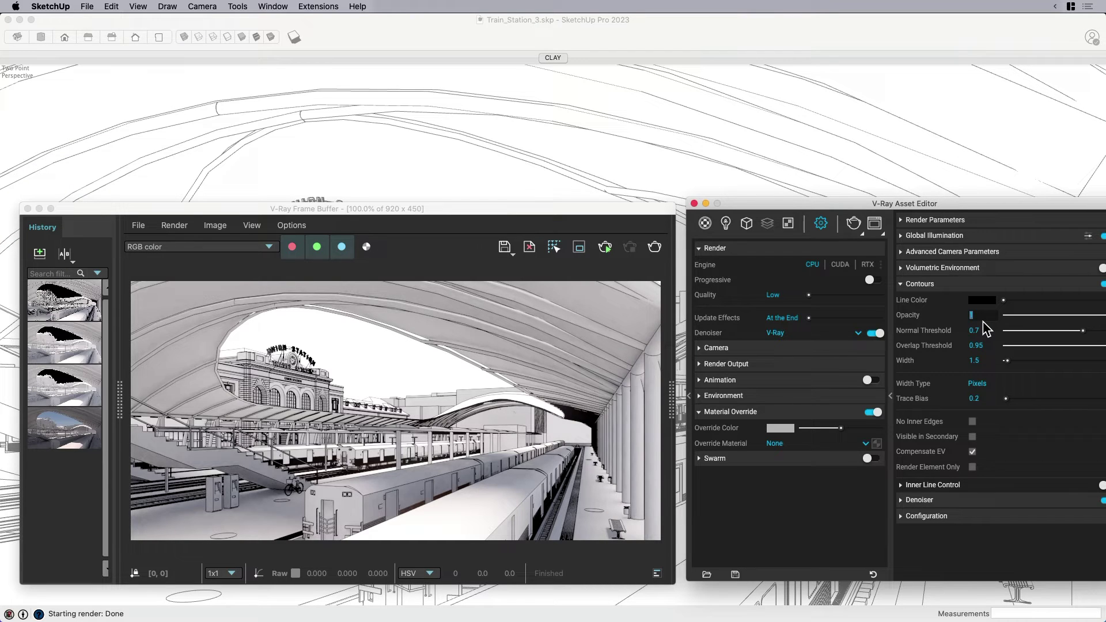
pyautogui.press('Return')
pyautogui.click(654, 249)
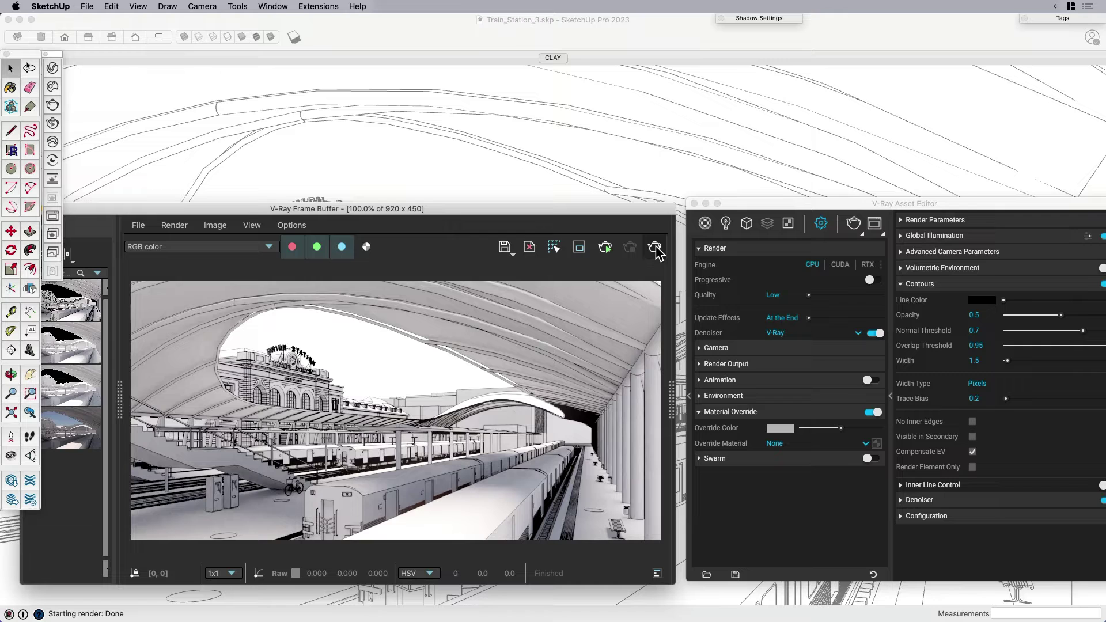
pyautogui.click(655, 248)
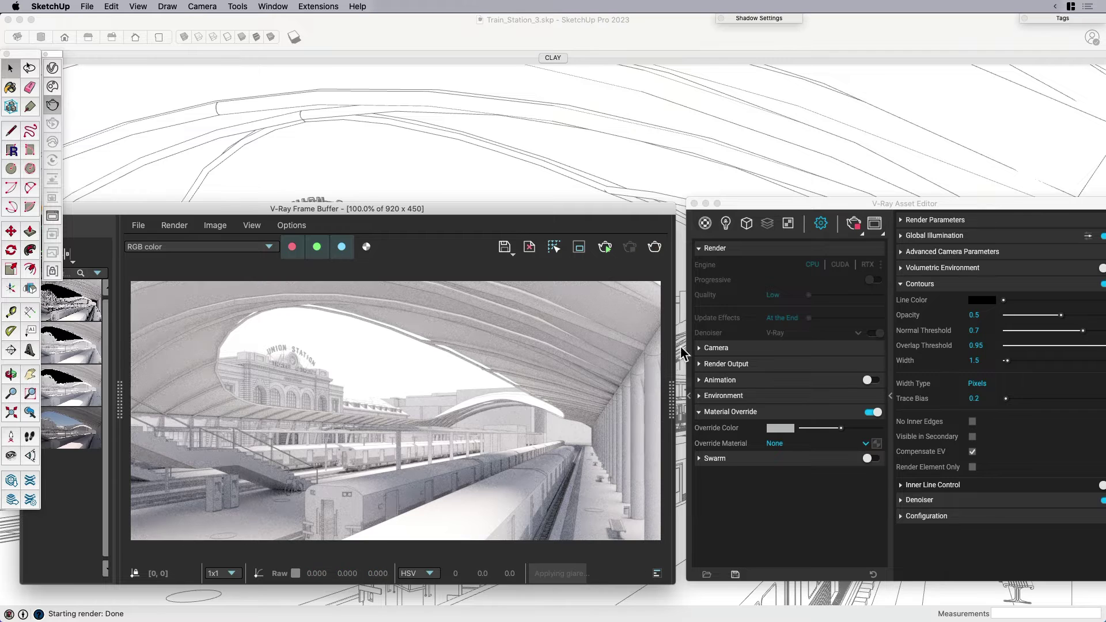
# Step: Compare the new softer contour render with the darker contour render in an A/B split, checking the station building and the full image
pyautogui.moveTo(740, 208); pyautogui.dragTo(894, 212)
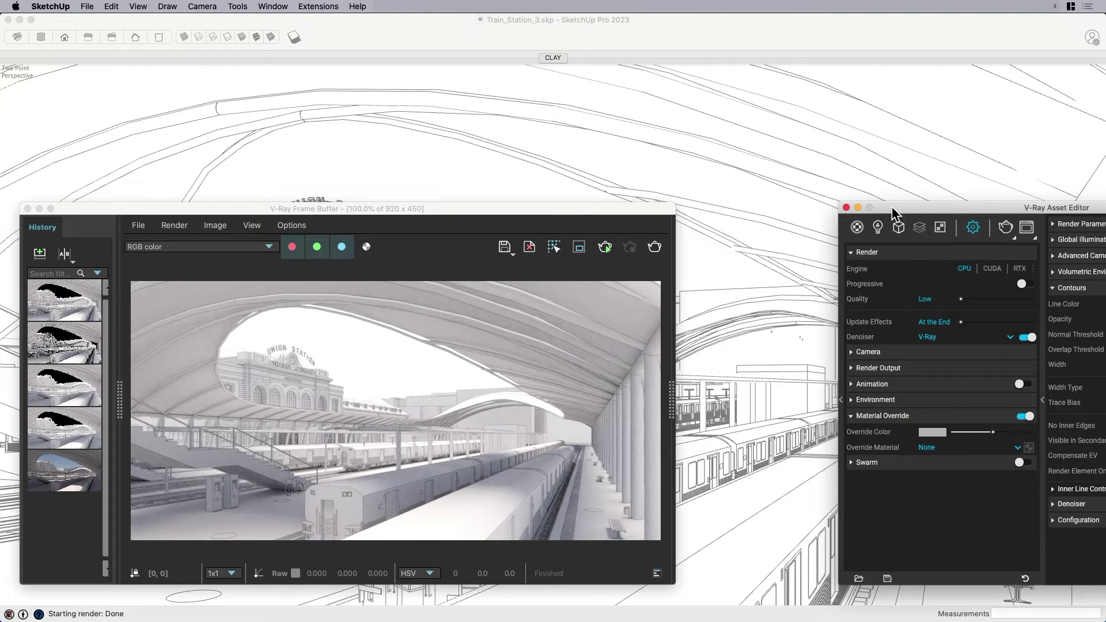
pyautogui.moveTo(579, 218)
pyautogui.mouseDown()
pyautogui.moveTo(648, 217)
pyautogui.moveTo(691, 160)
pyautogui.mouseUp()
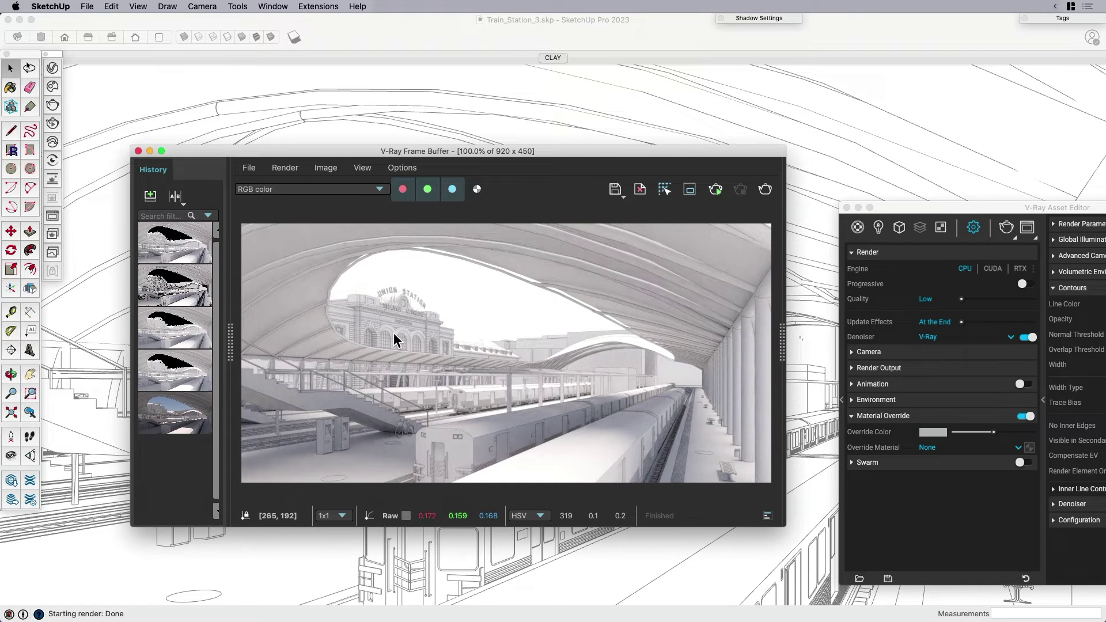
pyautogui.scroll(1, 379, 333)
pyautogui.click(174, 196)
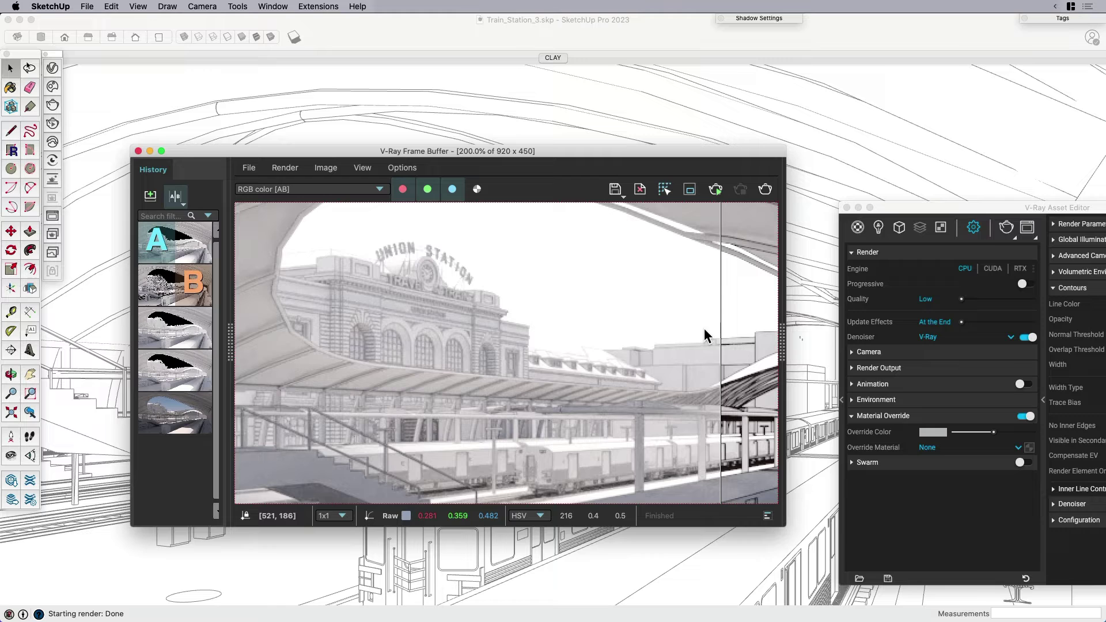
pyautogui.moveTo(720, 333); pyautogui.dragTo(545, 331)
pyautogui.scroll(2, 394, 334)
pyautogui.scroll(-2, 396, 342)
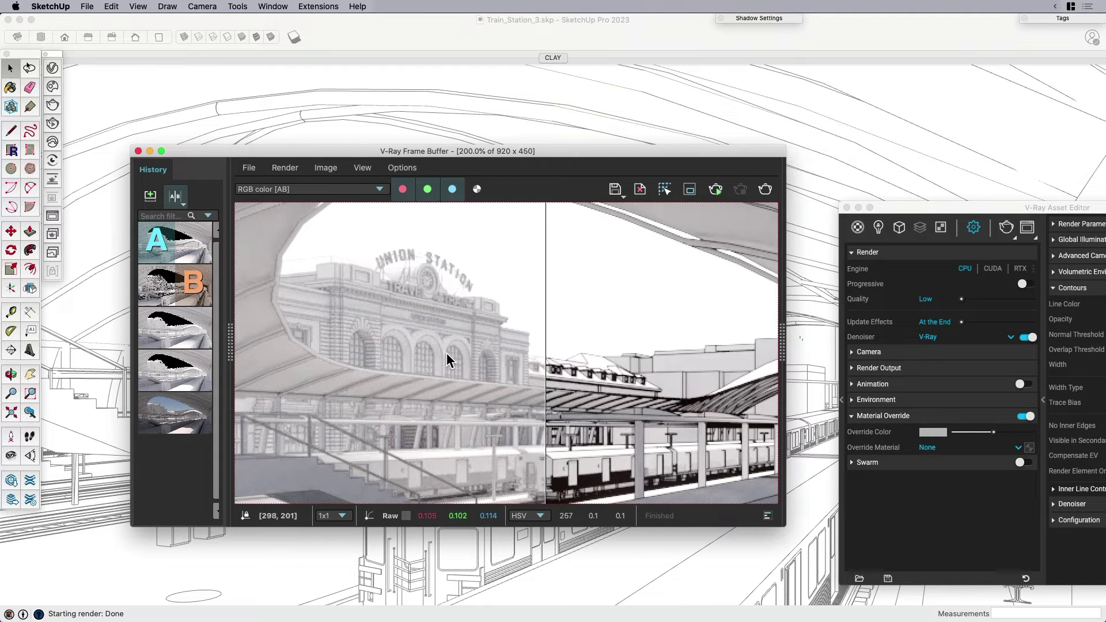
pyautogui.scroll(-2, 446, 360)
pyautogui.moveTo(548, 358); pyautogui.dragTo(575, 370)
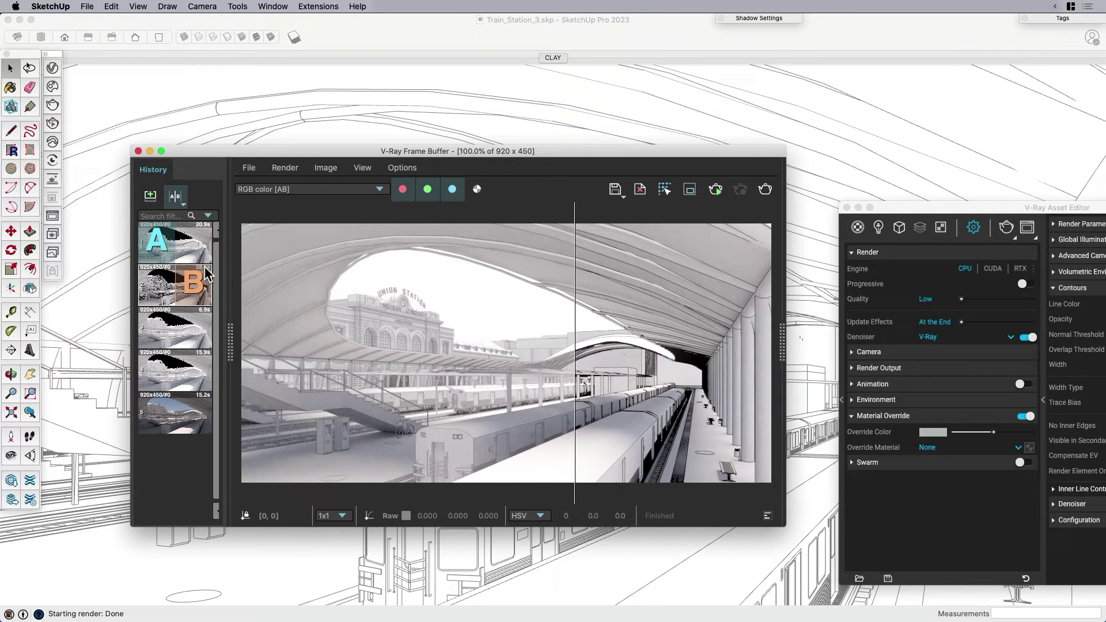
pyautogui.click(175, 195)
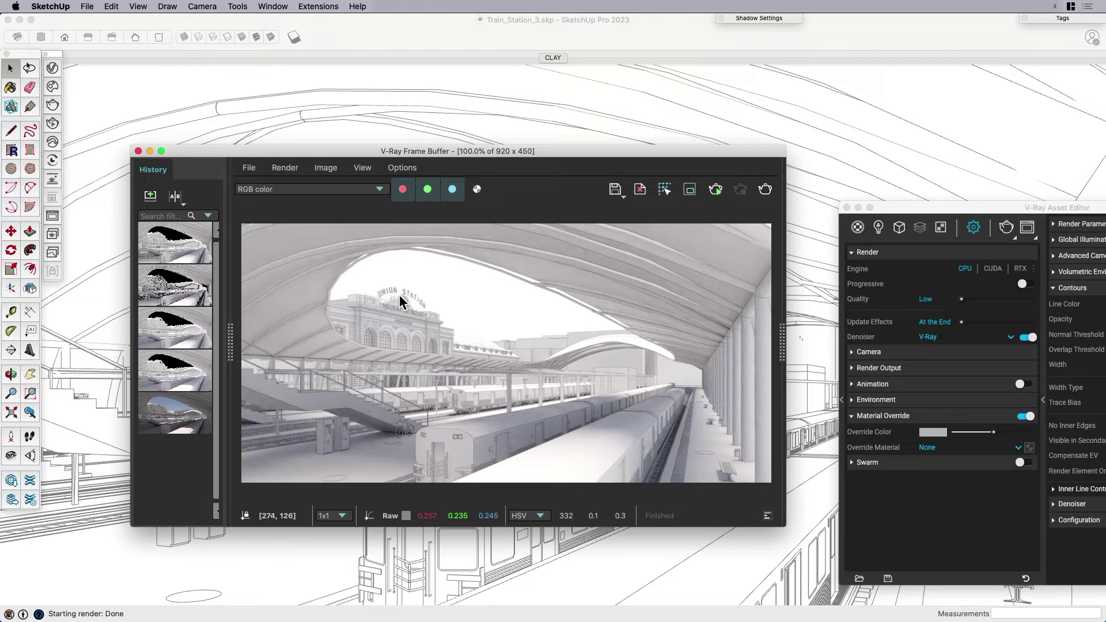
# Step: Rearrange the frame buffer and the Asset Editor side by side so the render and the render settings are both accessible
pyautogui.moveTo(470, 153); pyautogui.dragTo(381, 224)
pyautogui.moveTo(952, 209); pyautogui.dragTo(792, 224)
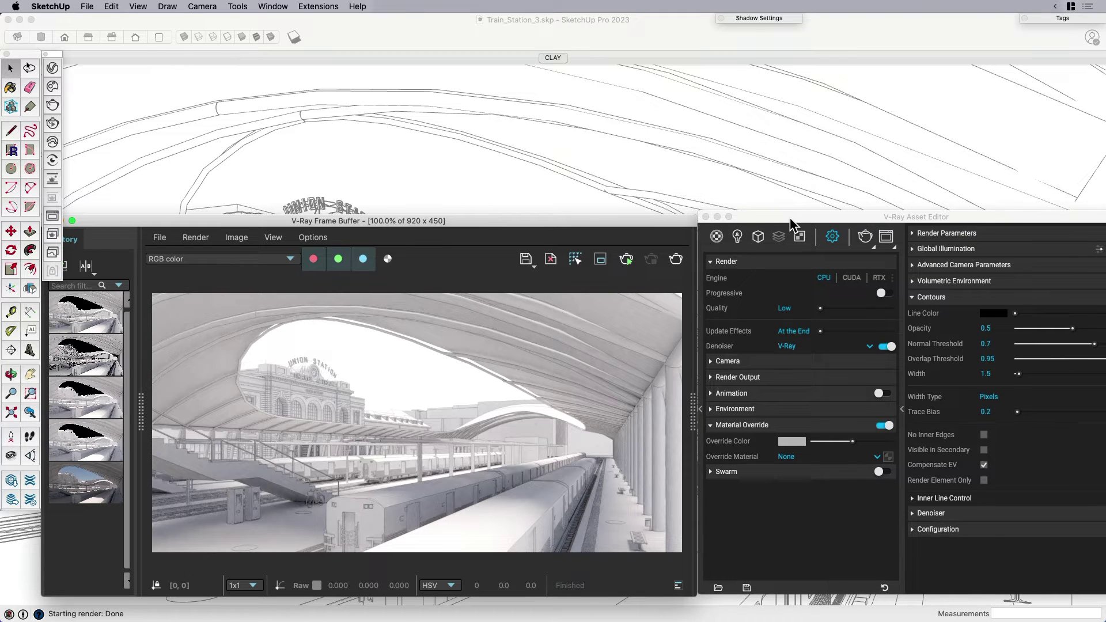
pyautogui.moveTo(685, 220); pyautogui.dragTo(660, 221)
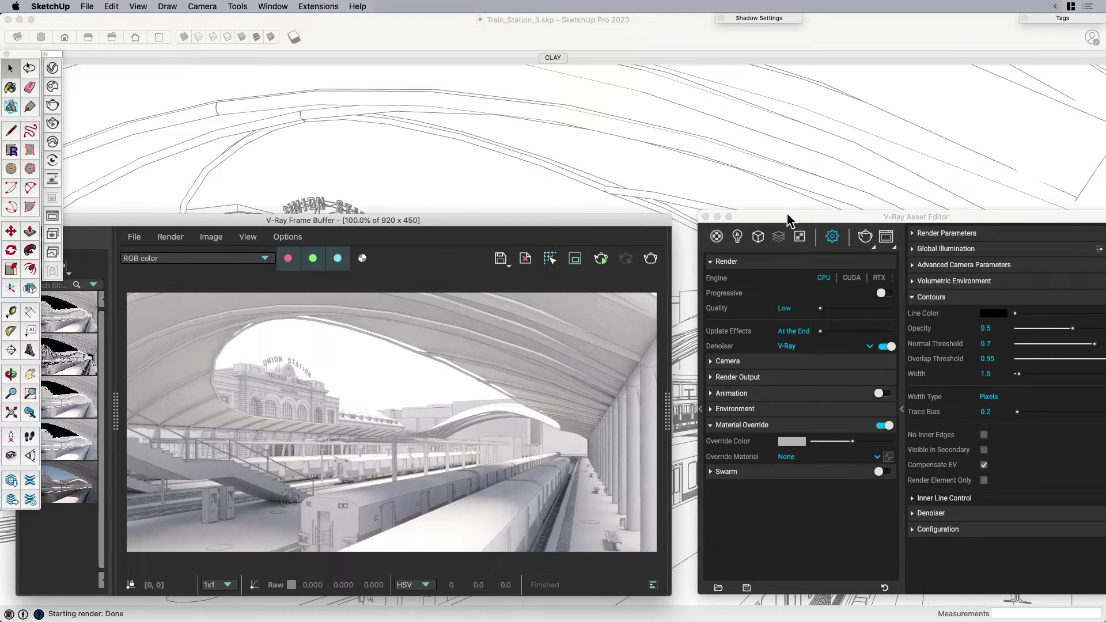
pyautogui.moveTo(793, 221); pyautogui.dragTo(767, 220)
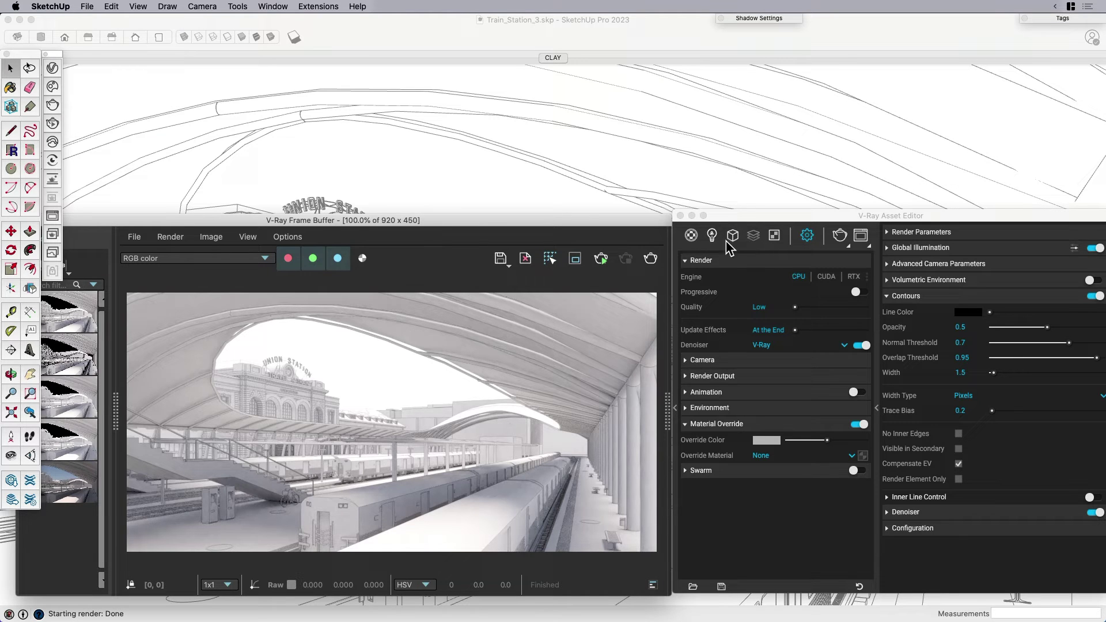
# Step: Enable Ambient Occlusion in the advanced Global Illumination settings and expand its parameters
pyautogui.click(890, 301)
pyautogui.click(889, 296)
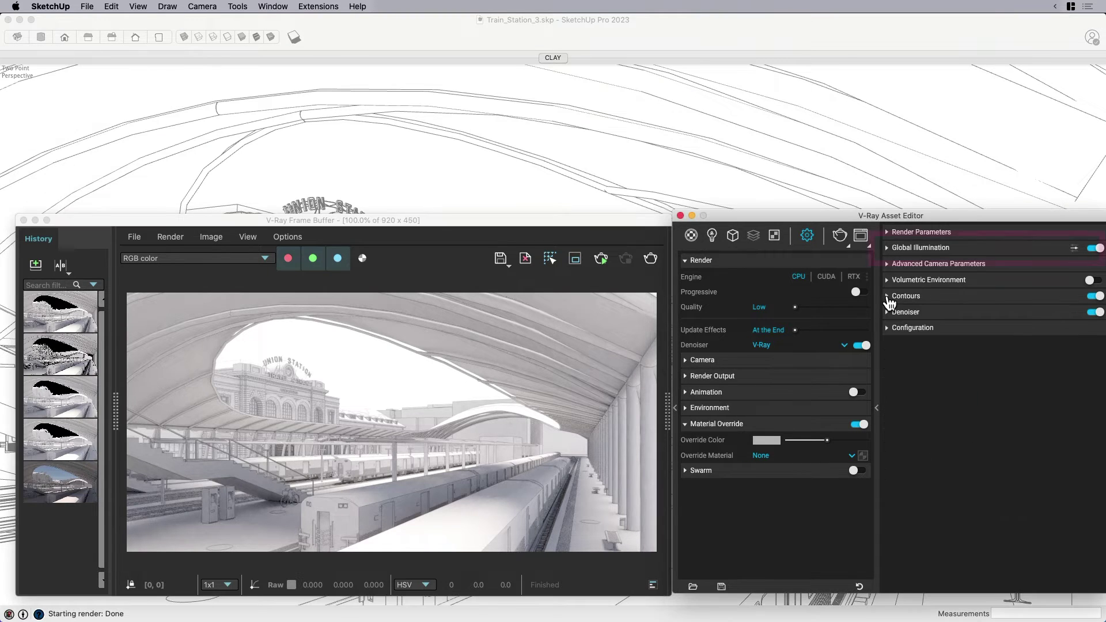
pyautogui.click(896, 249)
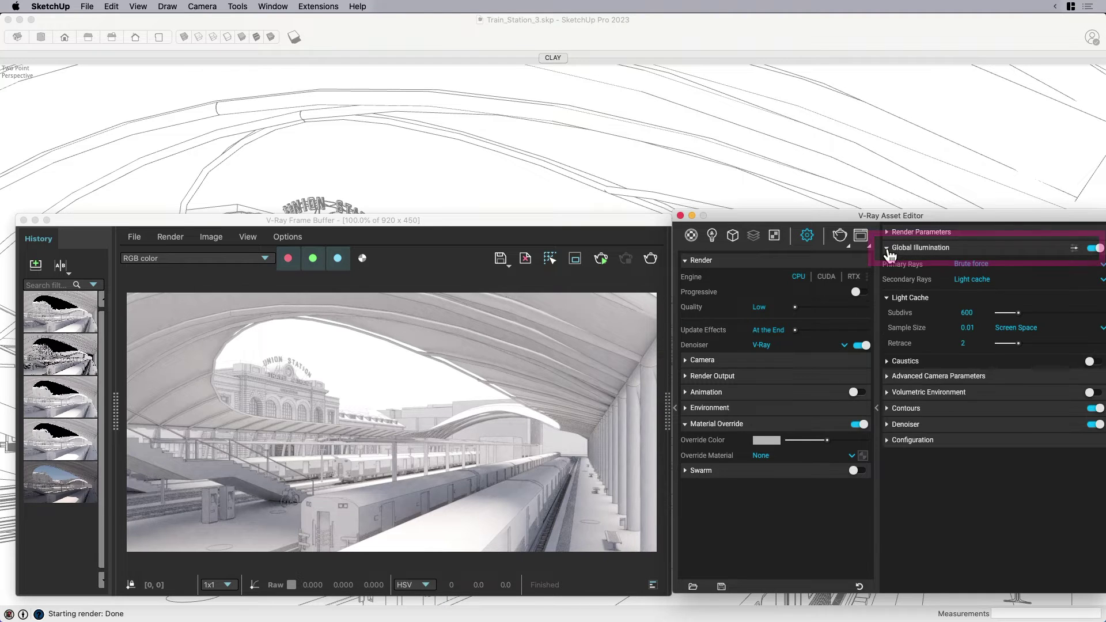
pyautogui.click(1074, 249)
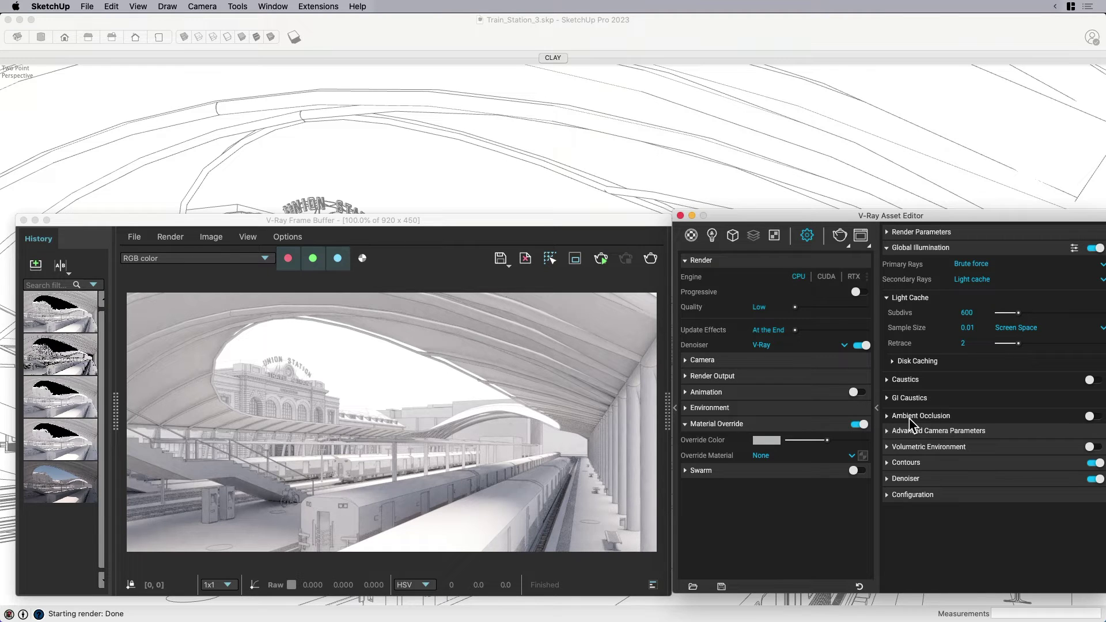
pyautogui.click(1092, 416)
pyautogui.click(887, 416)
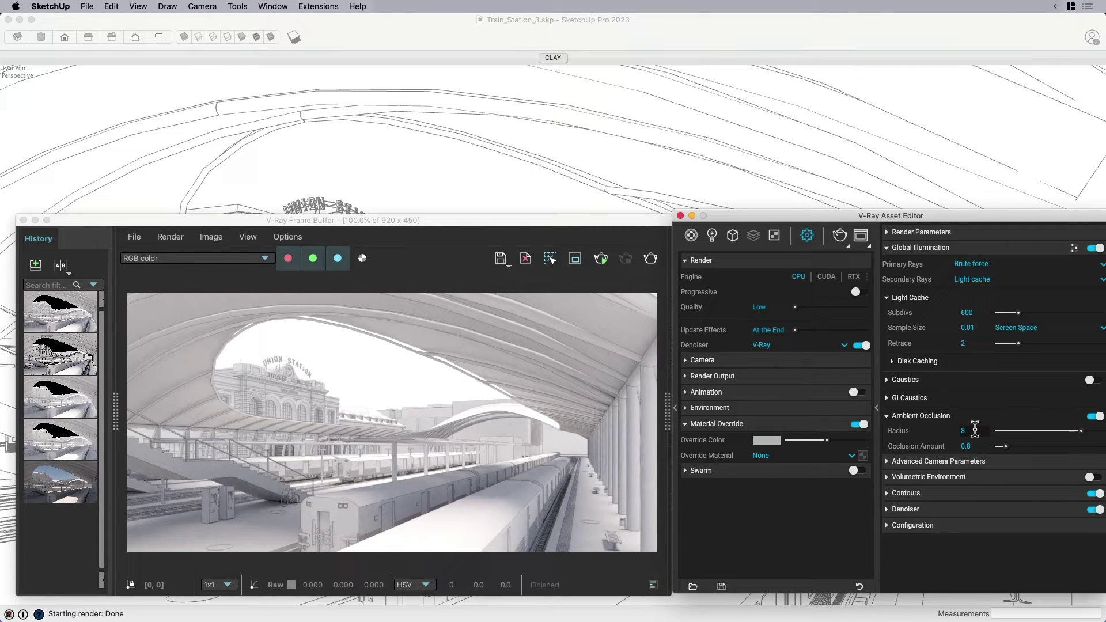
# Step: Set the ambient occlusion Occlusion Amount to 5 and Radius to 50, and re-render the scene
pyautogui.click(961, 446)
pyautogui.write('5')
pyautogui.hotkey('shift', 'Tab')
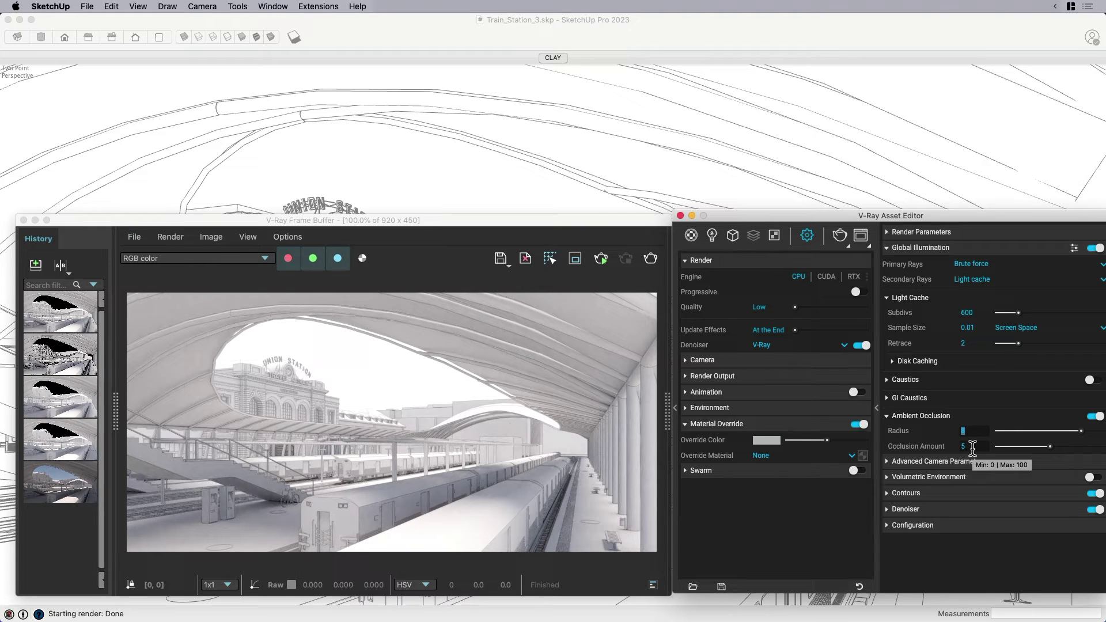
pyautogui.write('50')
pyautogui.press('Return')
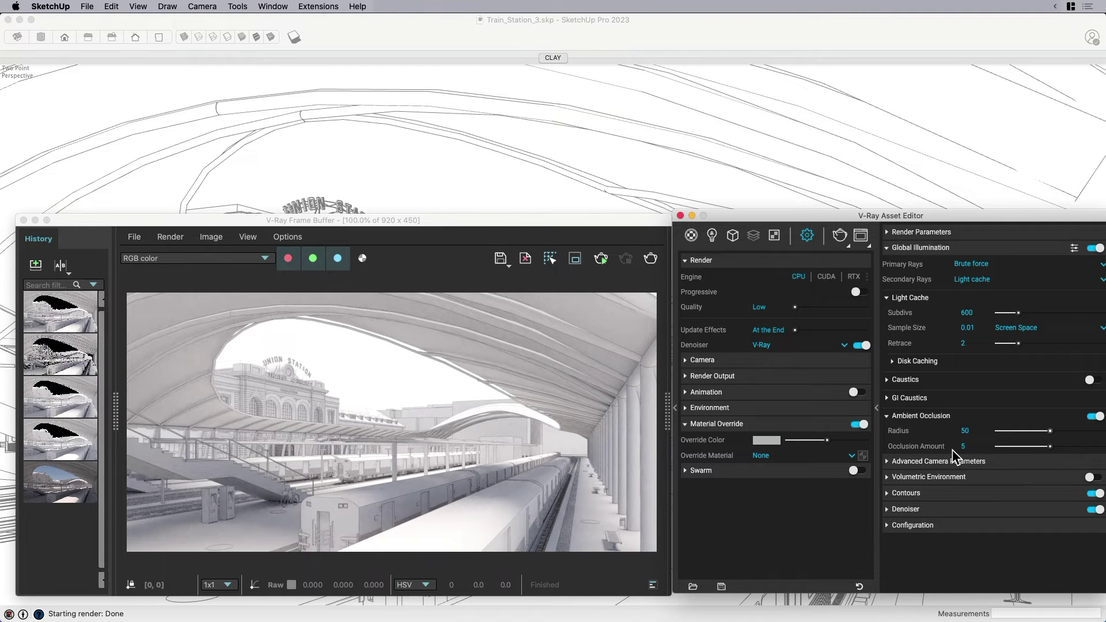
pyautogui.click(651, 260)
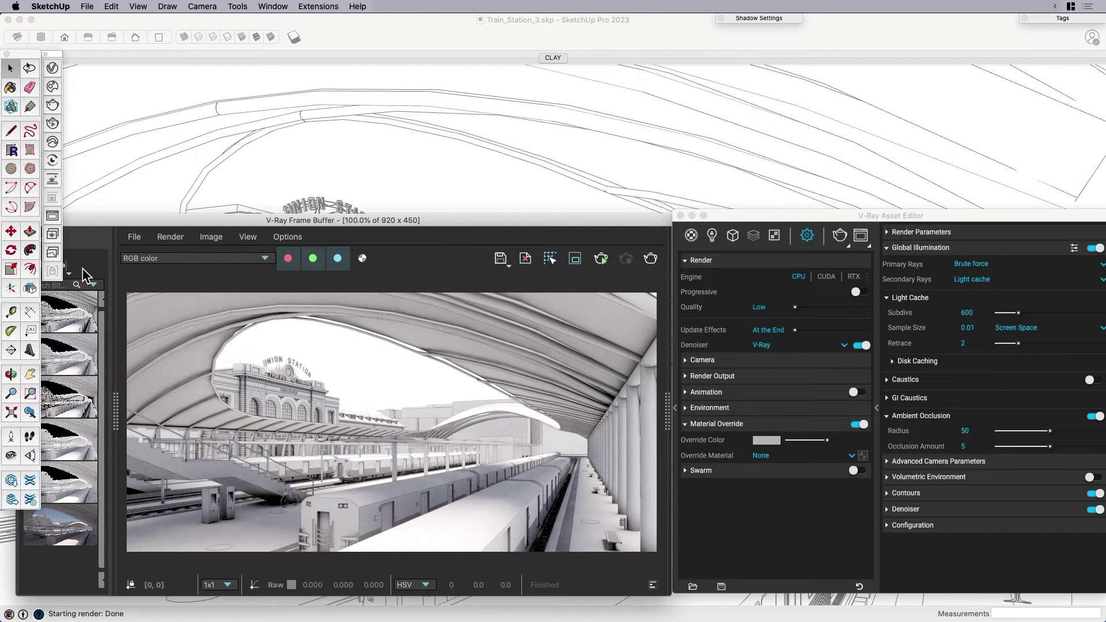
# Step: Set up an A/B split with the ambient occlusion render as A and the previous contour render as B, keeping the whole frame buffer uncovered
pyautogui.moveTo(111, 221); pyautogui.dragTo(173, 219)
pyautogui.click(122, 262)
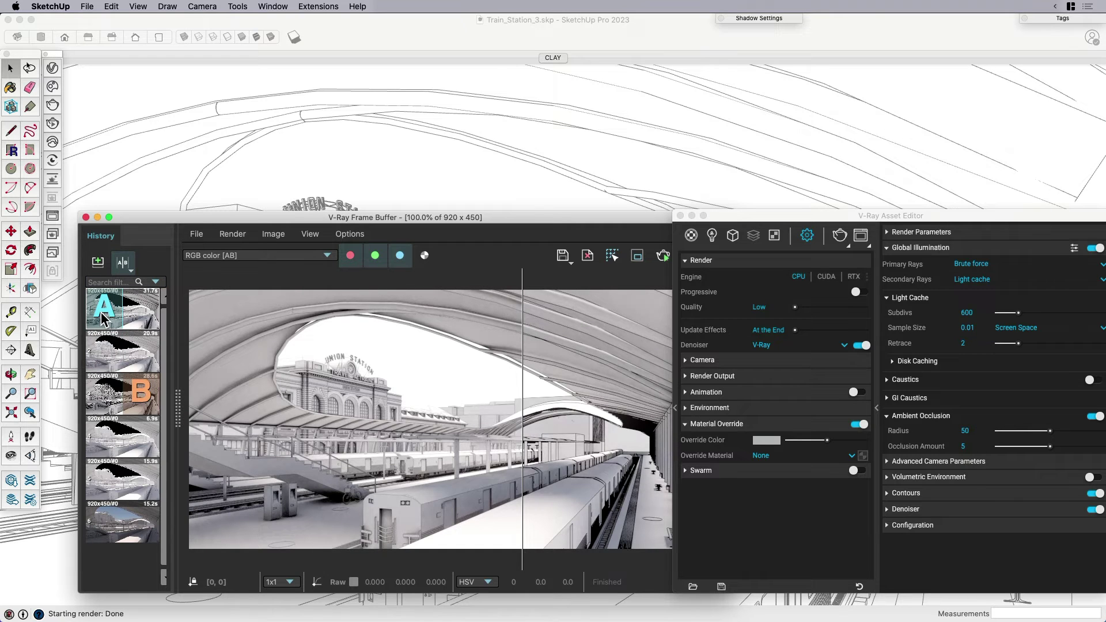
pyautogui.click(141, 348)
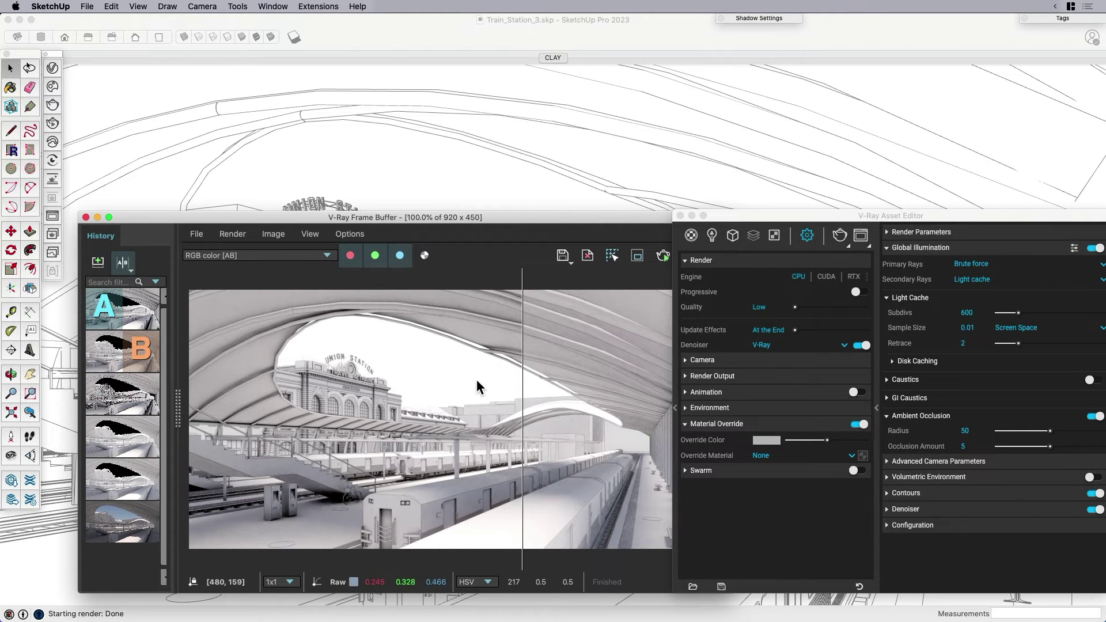
pyautogui.moveTo(730, 216); pyautogui.dragTo(828, 219)
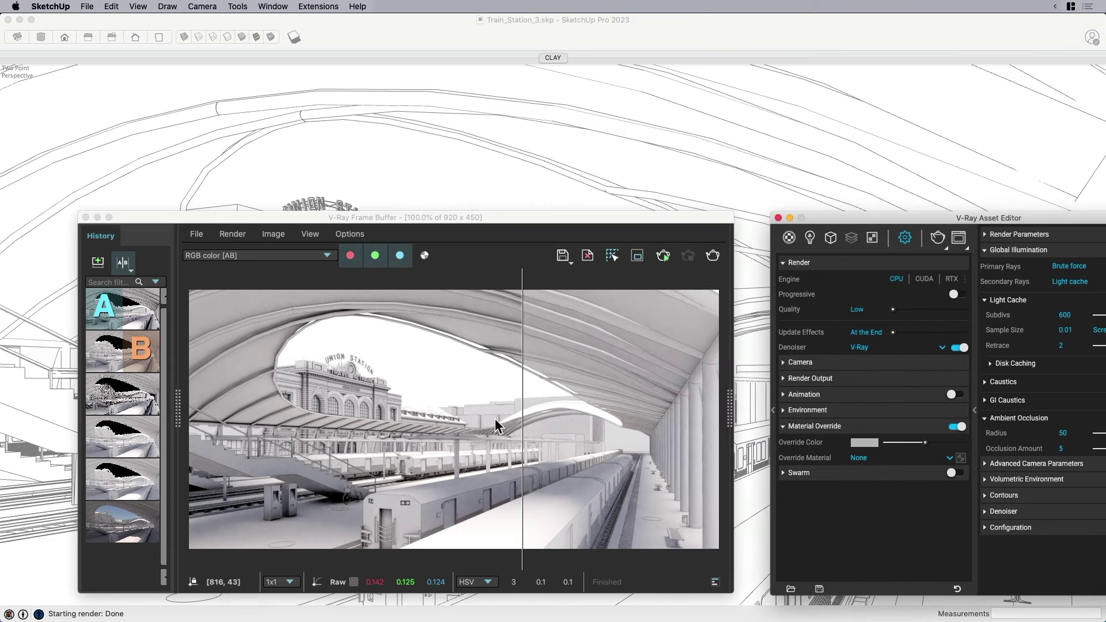
# Step: Compare the renders with and without ambient occlusion around the canopy and station building, sweeping the A/B divider across them
pyautogui.scroll(2, 403, 442)
pyautogui.moveTo(337, 398); pyautogui.dragTo(663, 398, button='middle')
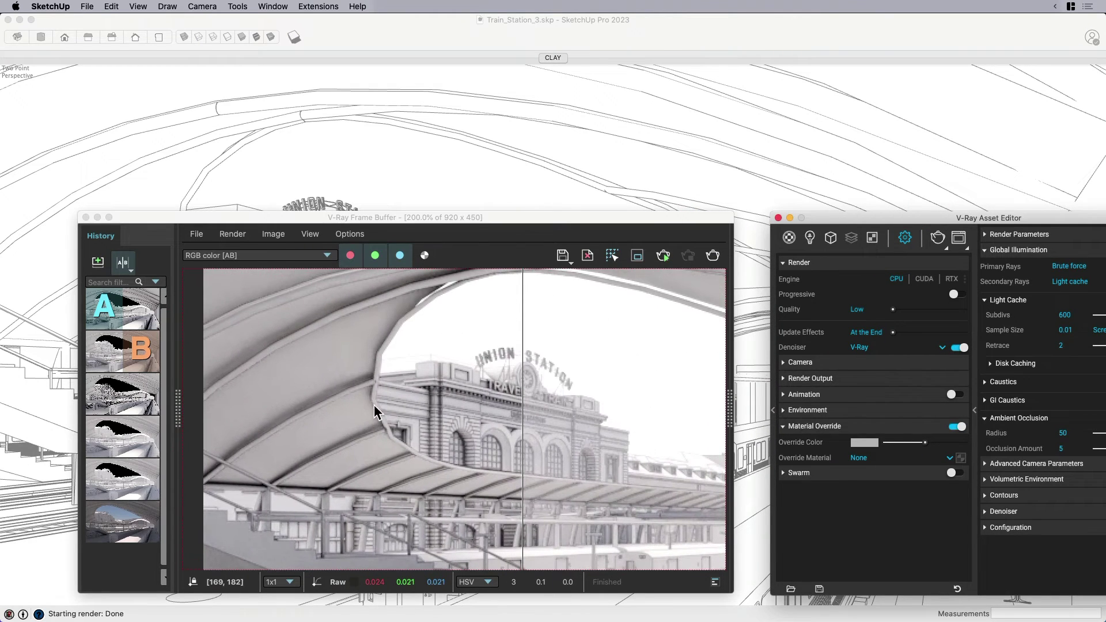
pyautogui.click(522, 374)
pyautogui.moveTo(520, 444)
pyautogui.mouseDown()
pyautogui.moveTo(302, 435)
pyautogui.moveTo(200, 444)
pyautogui.mouseUp()
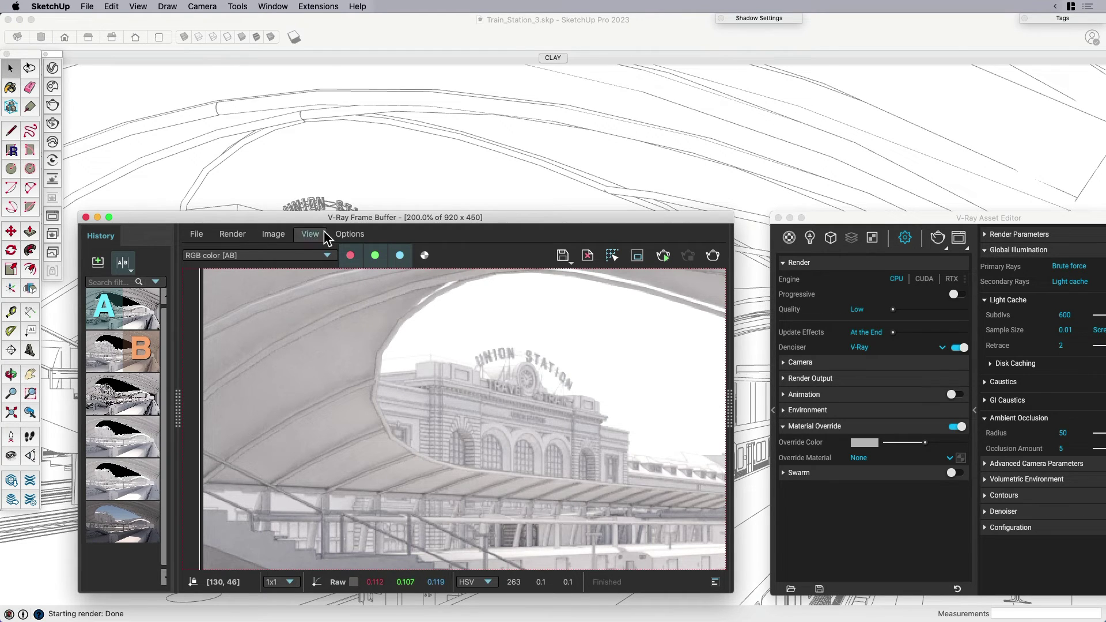
pyautogui.moveTo(198, 365); pyautogui.dragTo(423, 360)
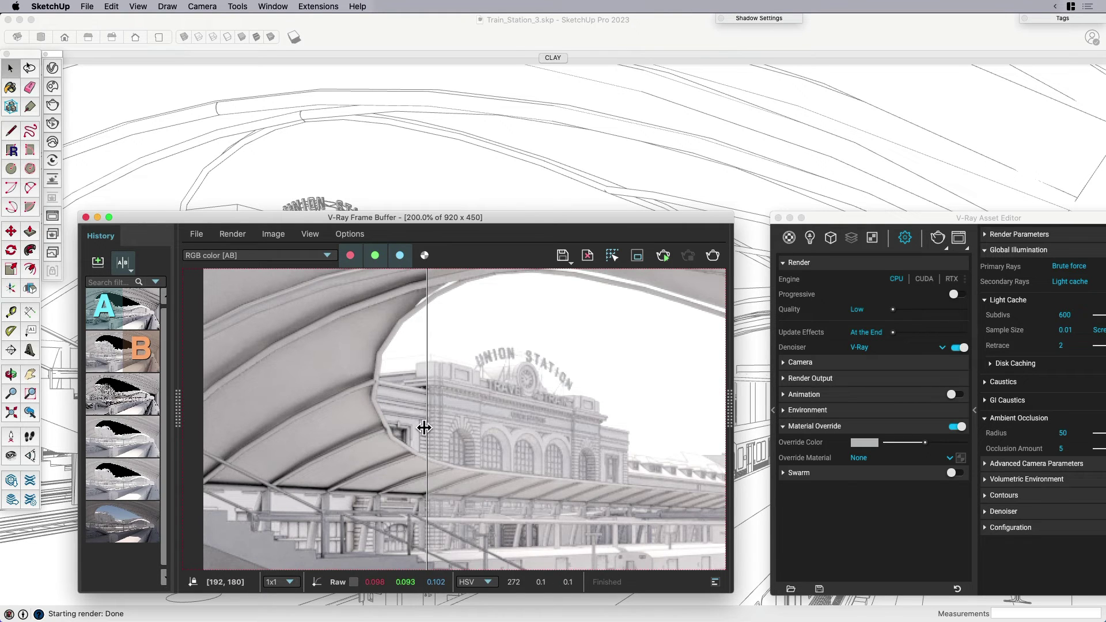
pyautogui.moveTo(426, 427); pyautogui.dragTo(510, 430)
# Step: Compare the station facade at 400% and the full image at 100% by moving the divider between the two renders
pyautogui.scroll(1, 448, 412)
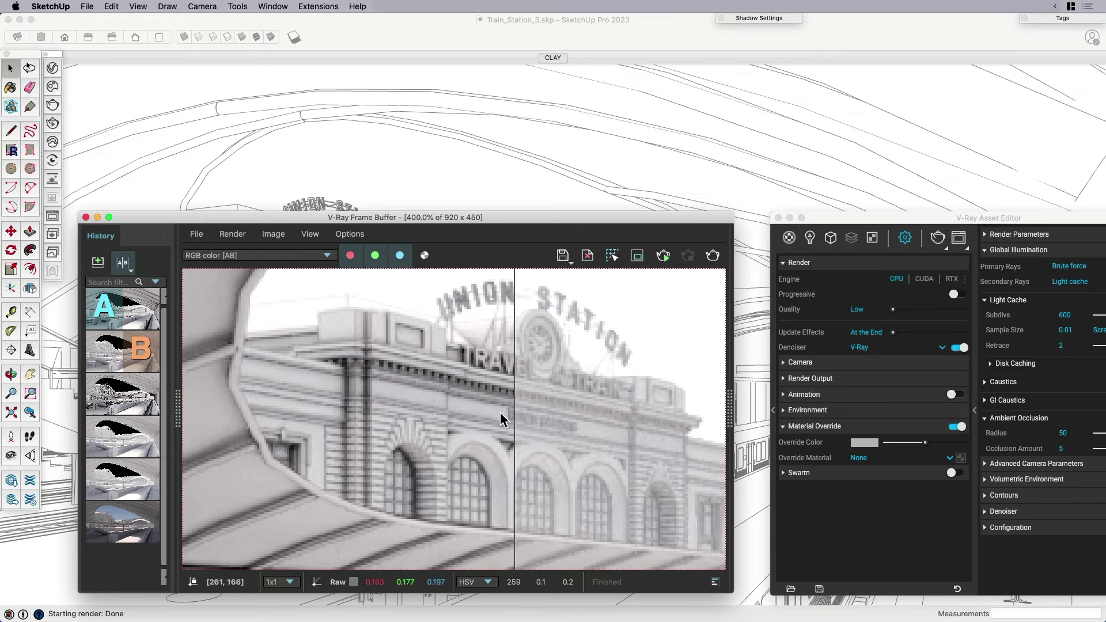
pyautogui.moveTo(513, 411); pyautogui.dragTo(320, 412)
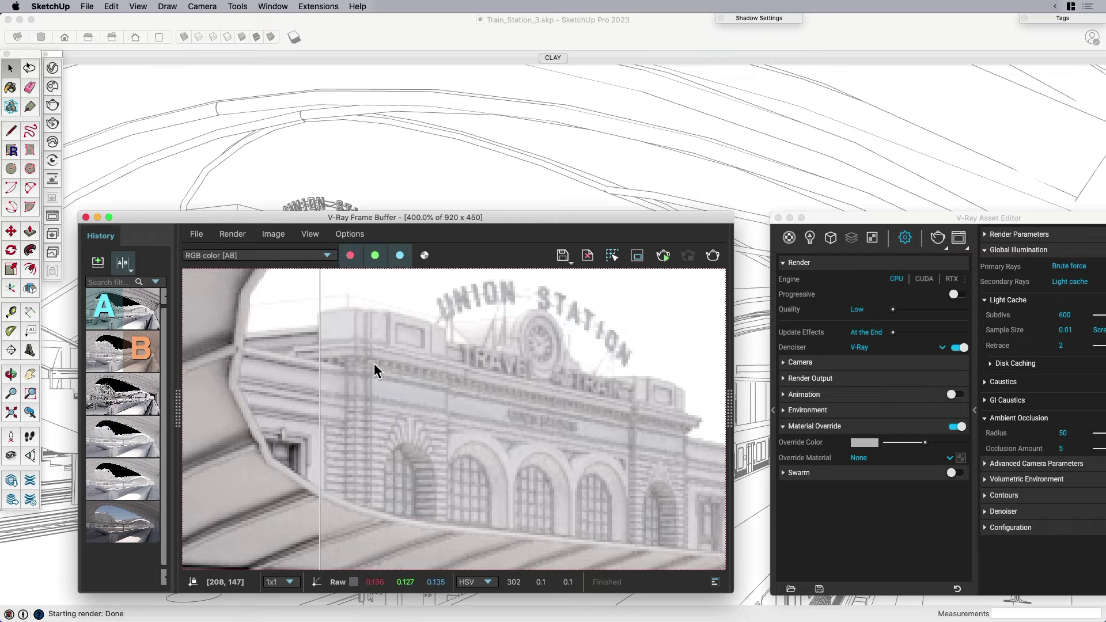
pyautogui.moveTo(319, 384); pyautogui.dragTo(566, 397)
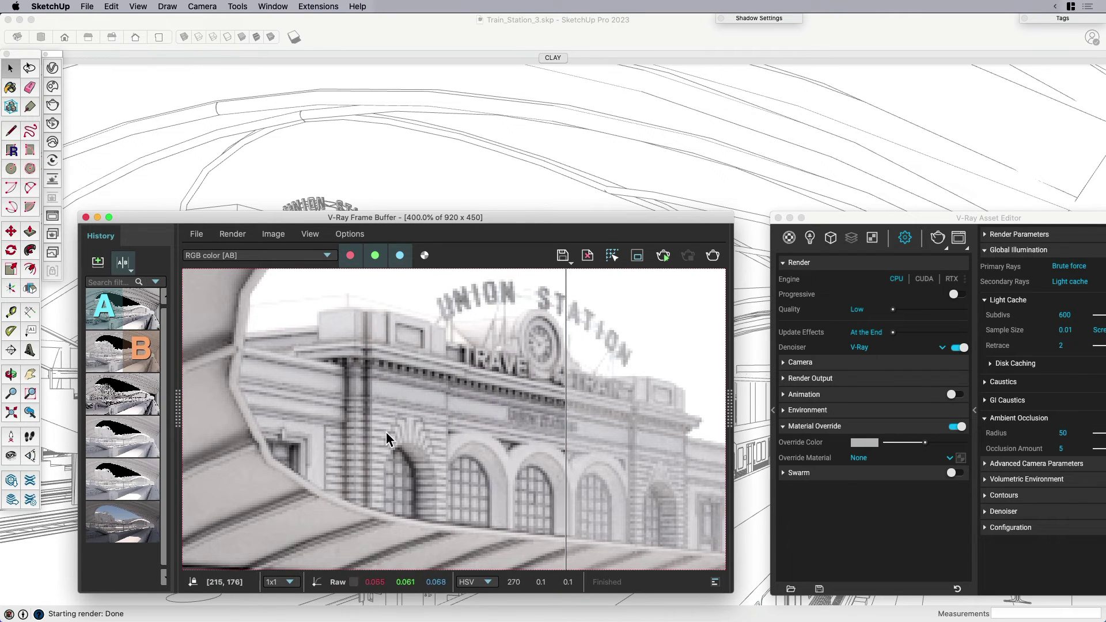
pyautogui.scroll(-2, 387, 433)
pyautogui.scroll(-1, 380, 405)
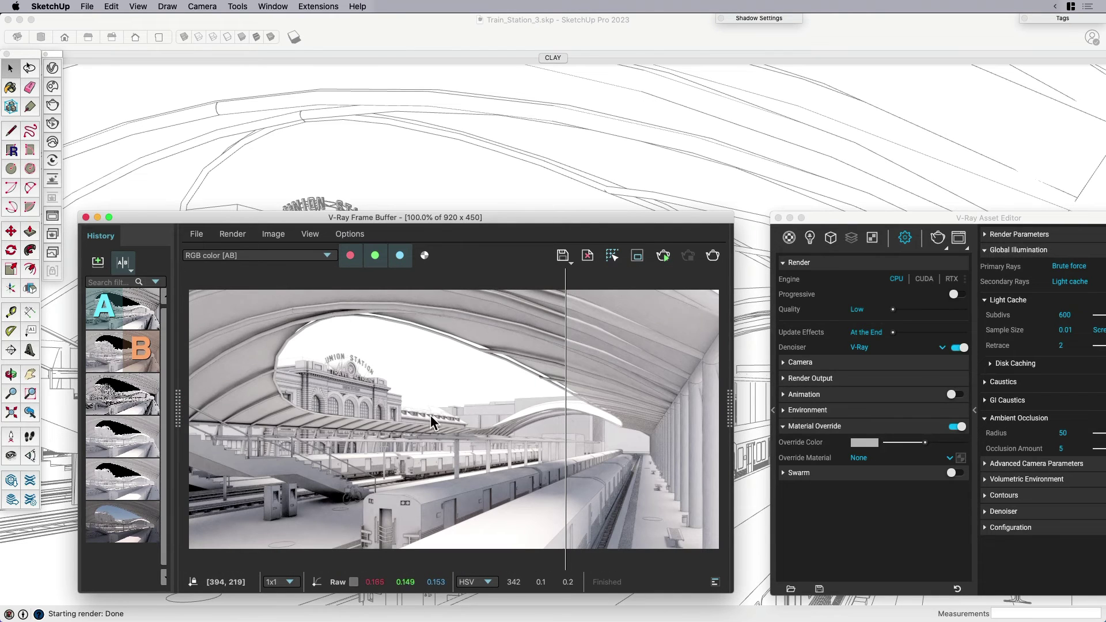
pyautogui.moveTo(568, 415); pyautogui.dragTo(655, 438)
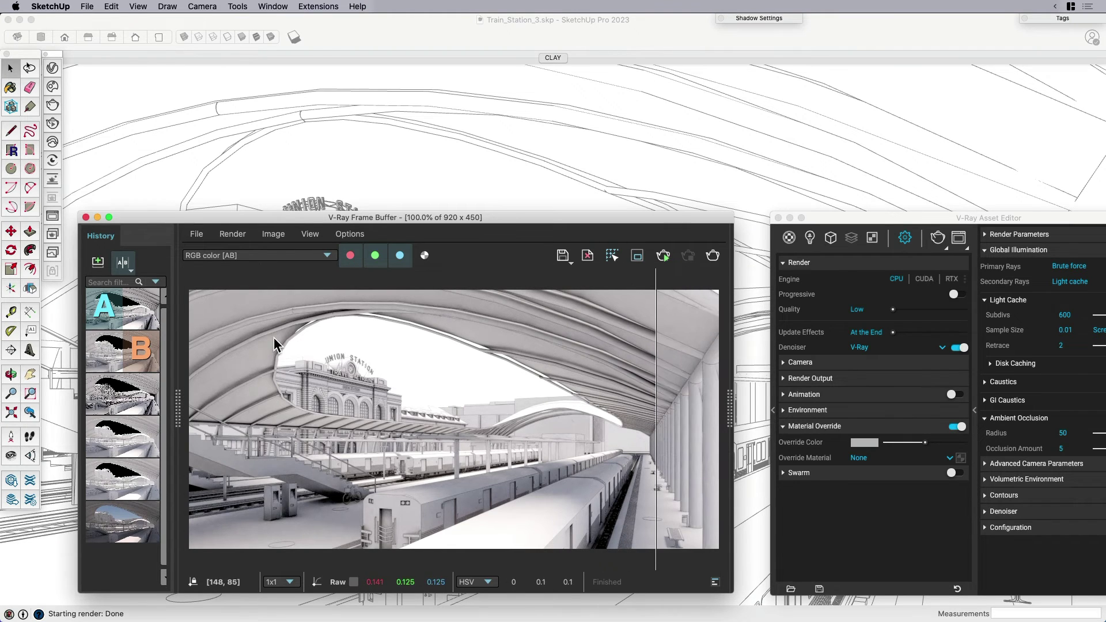
# Step: End the A/B comparison, hide the render history, close the Asset Editor and reveal the frame buffer's correction layers
pyautogui.click(123, 261)
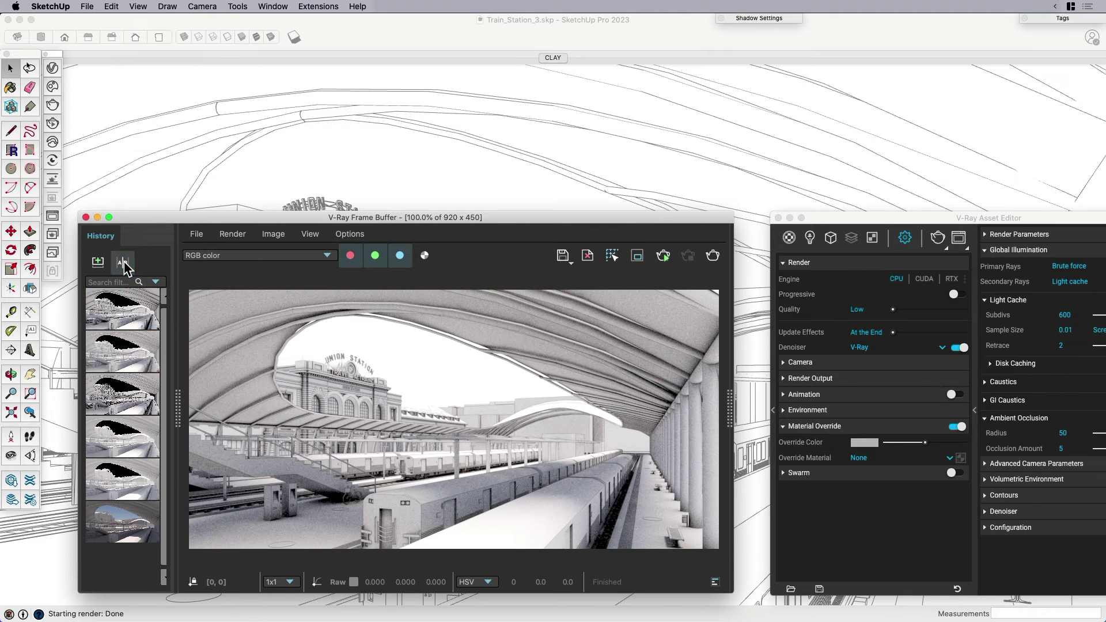
pyautogui.click(179, 404)
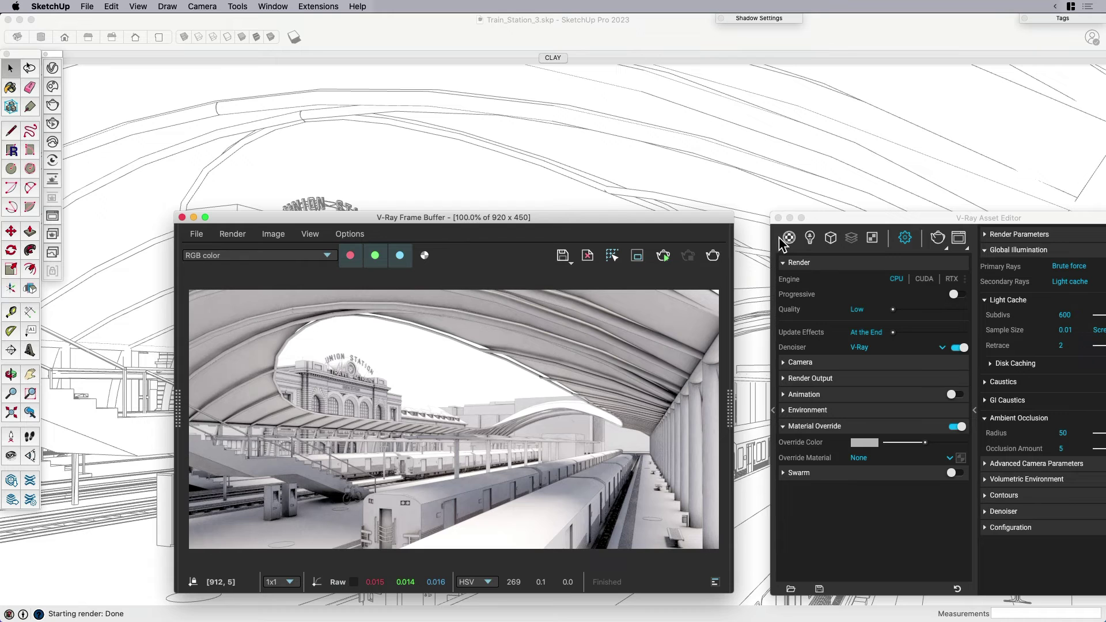
pyautogui.click(779, 218)
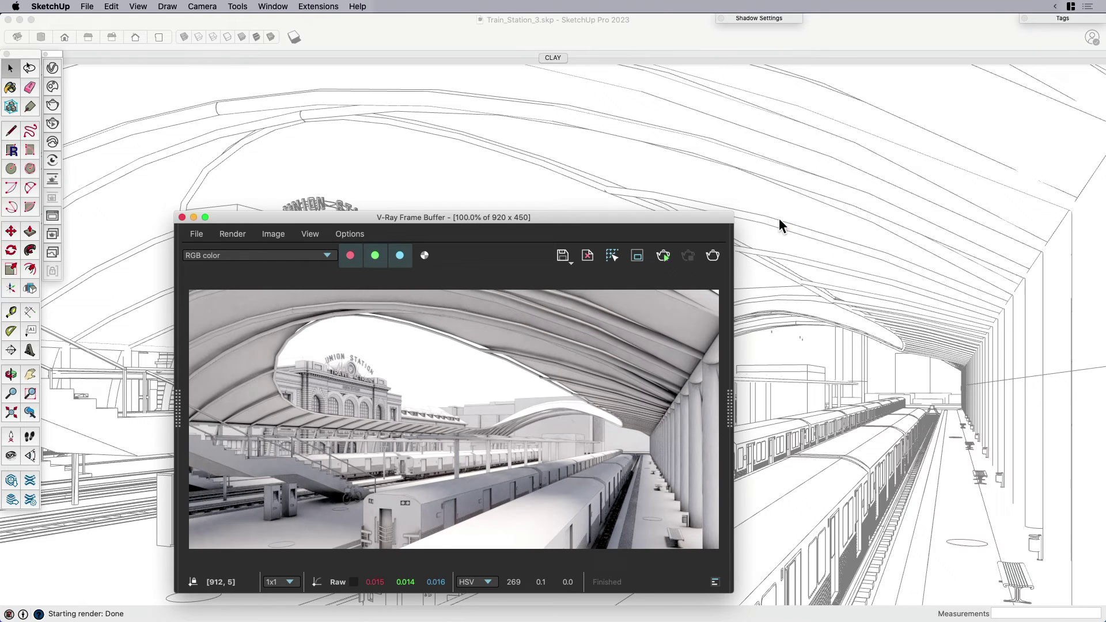
pyautogui.click(731, 403)
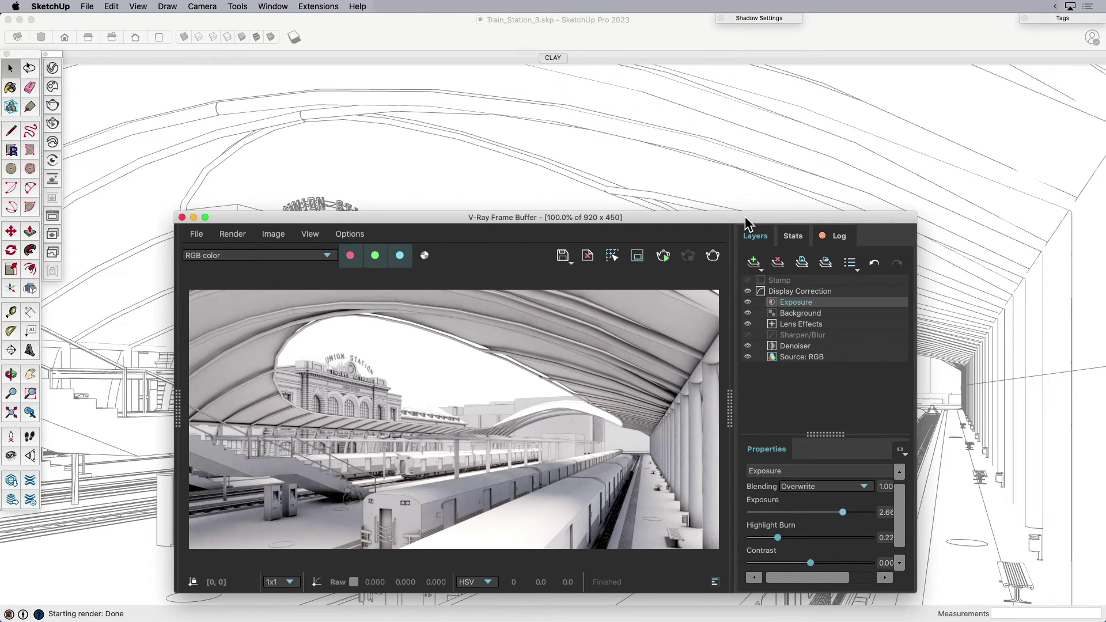
pyautogui.moveTo(744, 216); pyautogui.dragTo(741, 162)
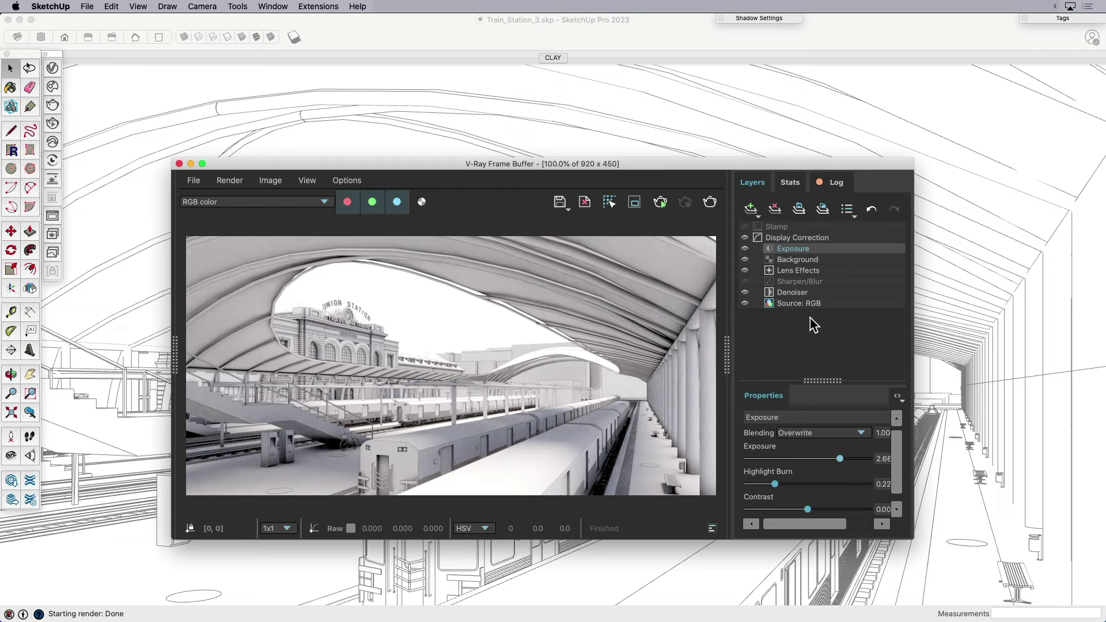
# Step: Adjust the Exposure correction layer to an Exposure of 3.04 and a Highlight Burn of 0.04
pyautogui.moveTo(840, 459); pyautogui.dragTo(852, 459)
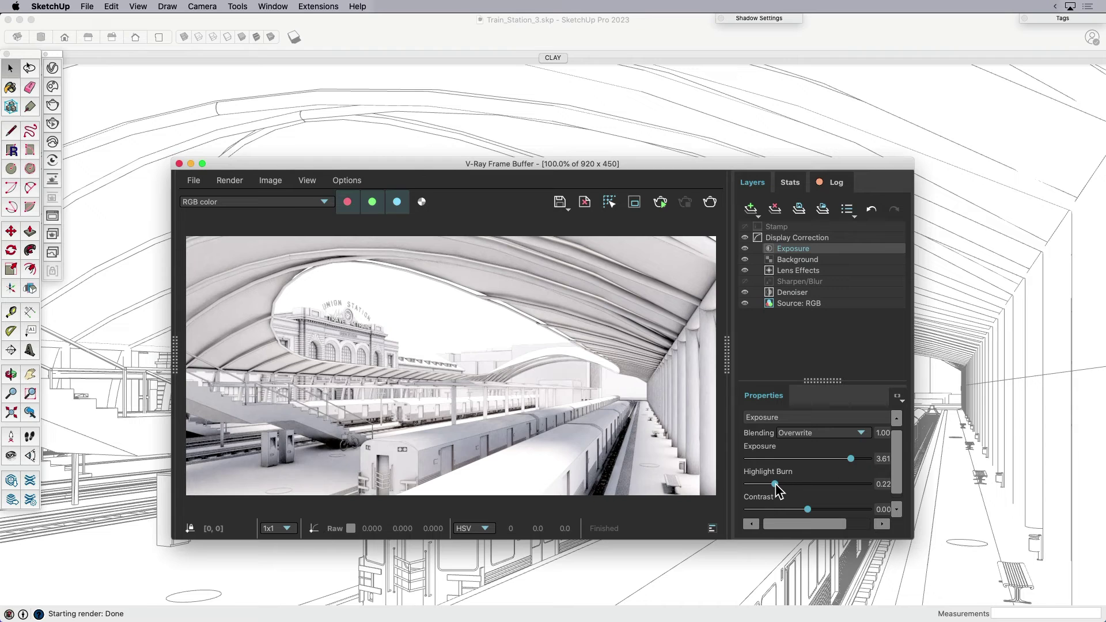
pyautogui.moveTo(775, 484); pyautogui.dragTo(752, 483)
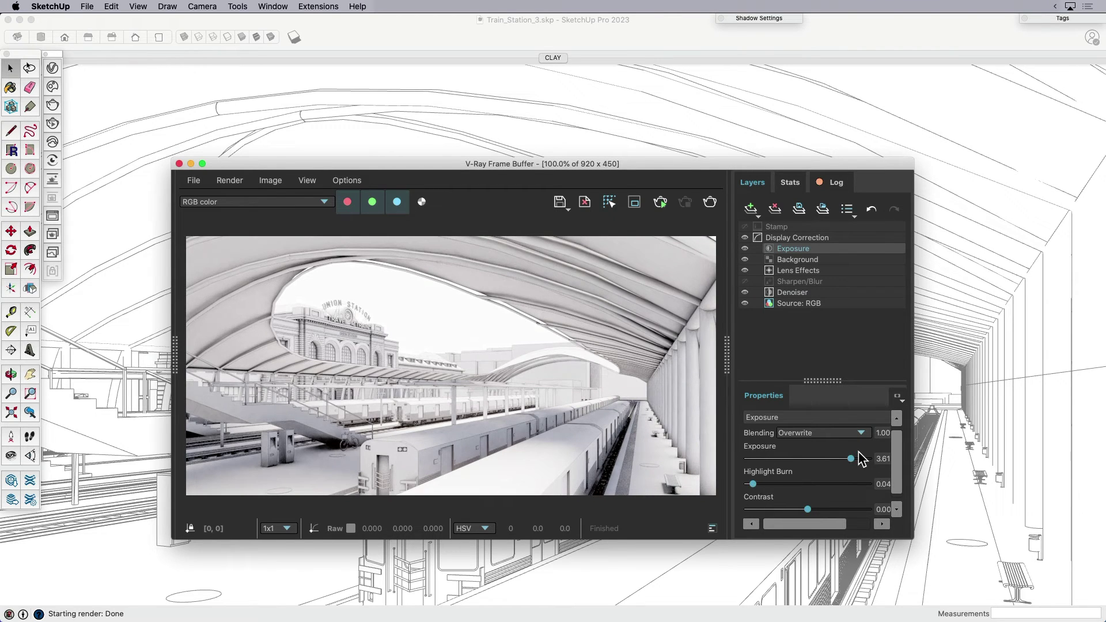
pyautogui.moveTo(851, 459); pyautogui.dragTo(846, 459)
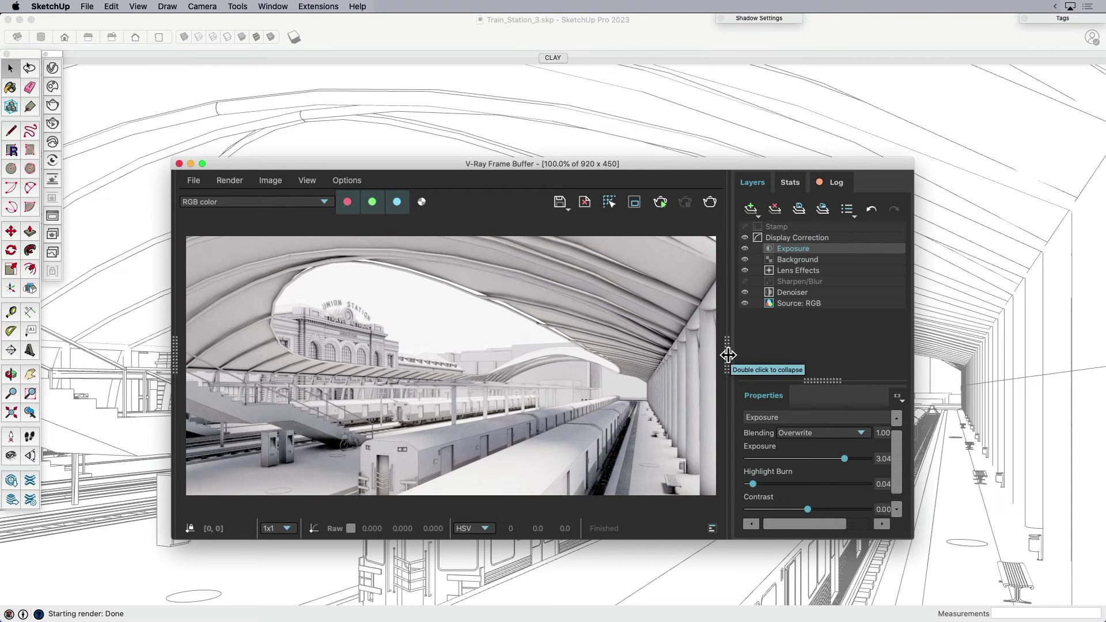
# Step: Review the corrected clay render with the correction layers hidden, briefly showing the layers again in between
pyautogui.doubleClick(727, 355)
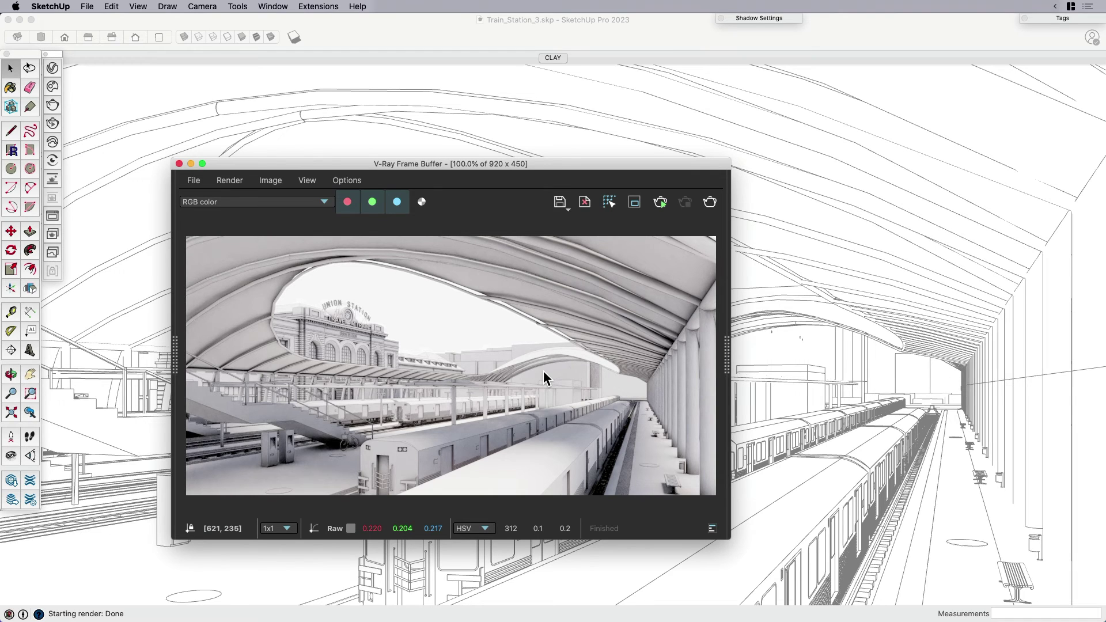
pyautogui.click(726, 343)
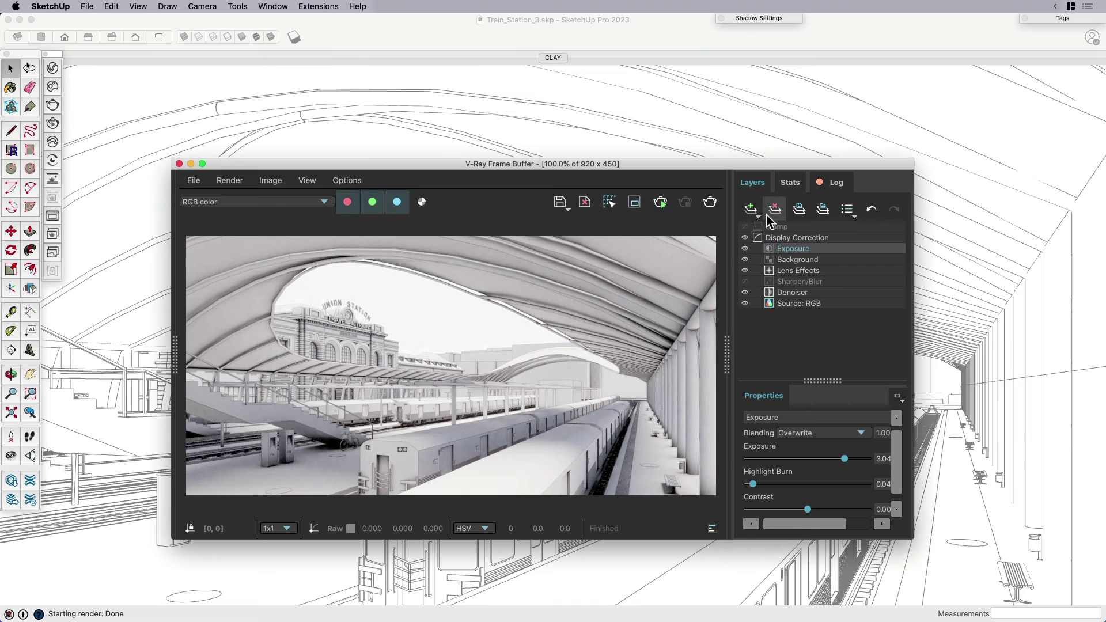
pyautogui.doubleClick(730, 351)
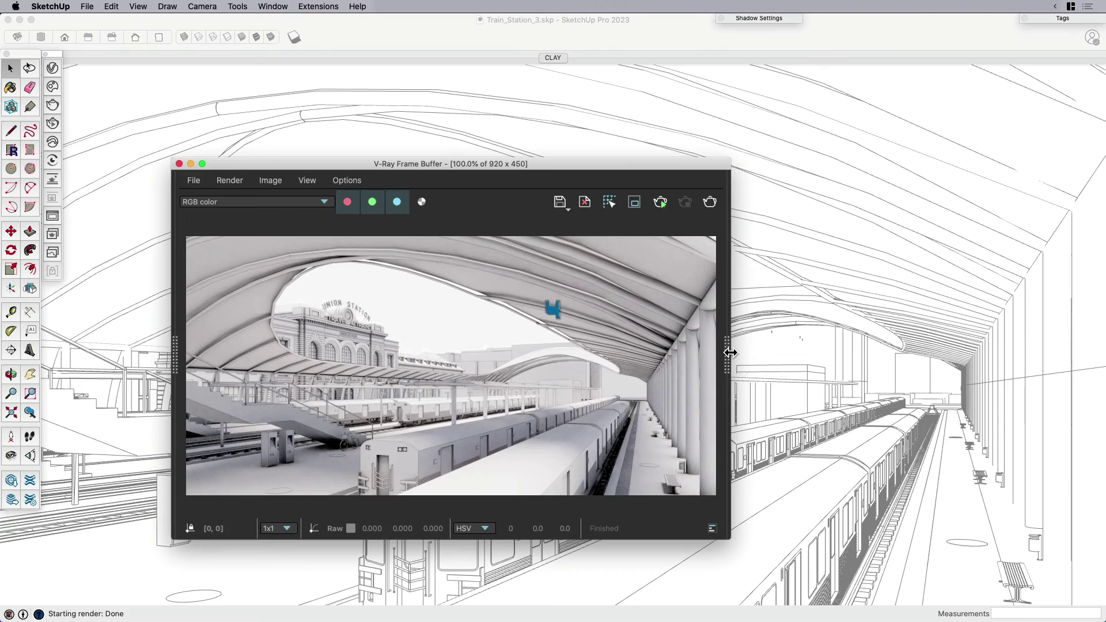